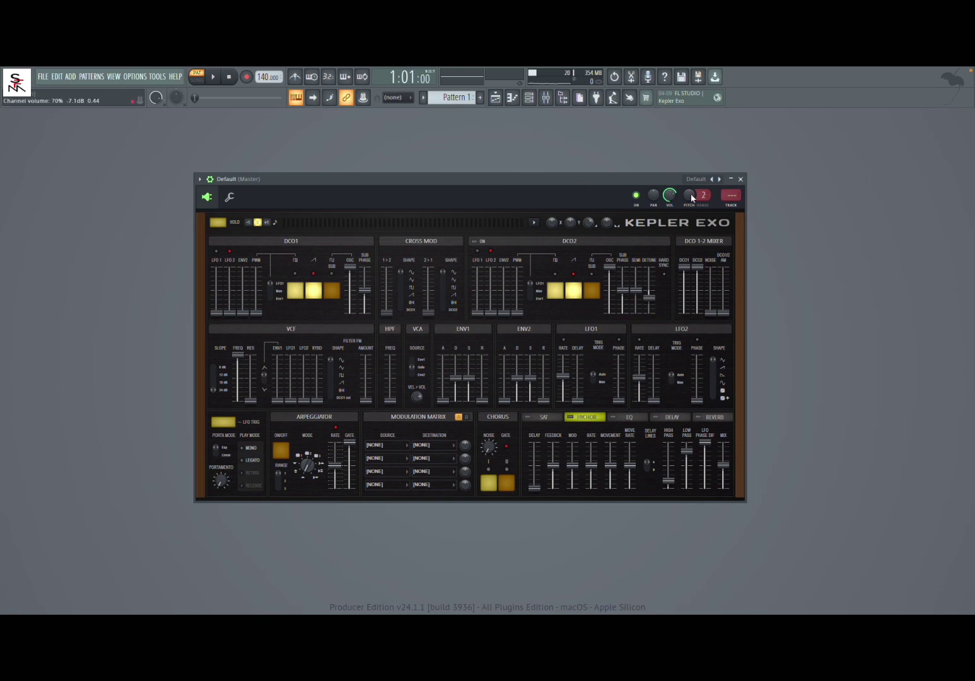
# Step: Replace the Default channel's instrument with Kepler from the channel rack, and close the Kepler window
pyautogui.click(529, 100)
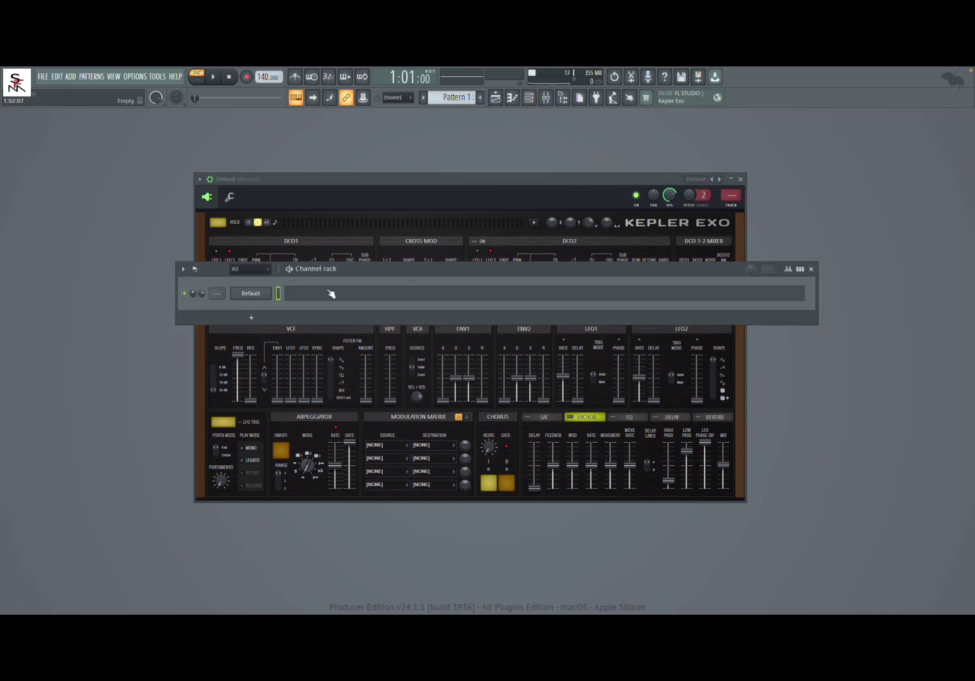
pyautogui.rightClick(249, 294)
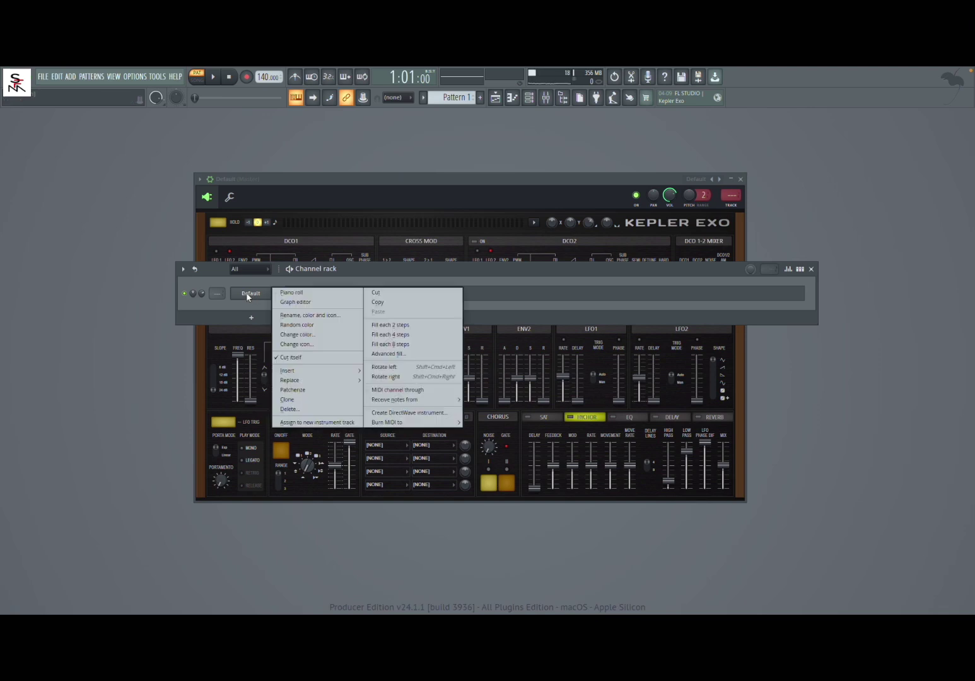
pyautogui.moveTo(305, 379)
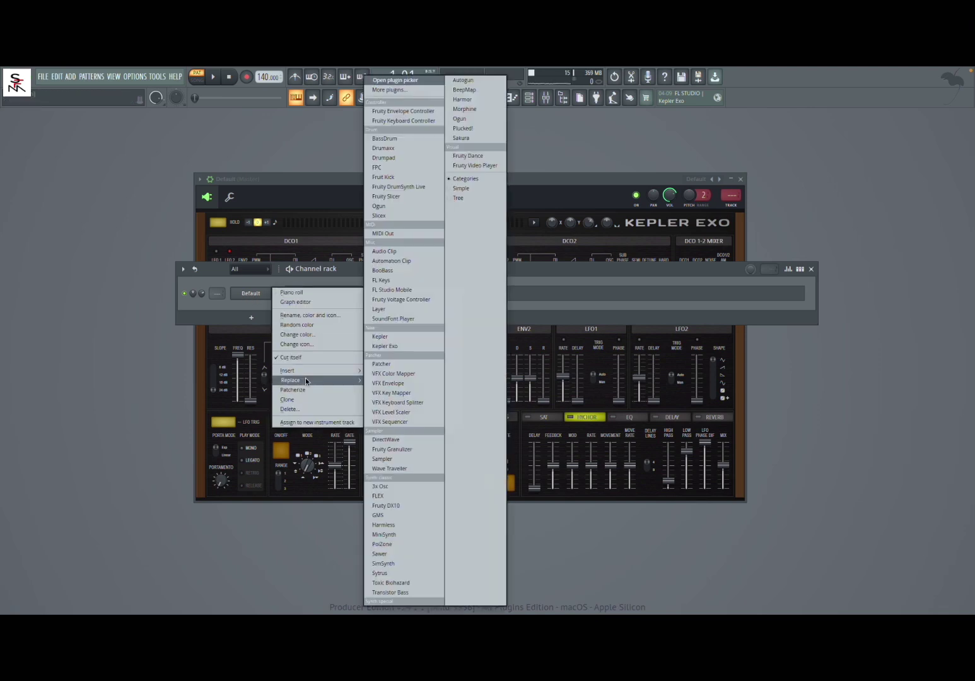
pyautogui.click(424, 336)
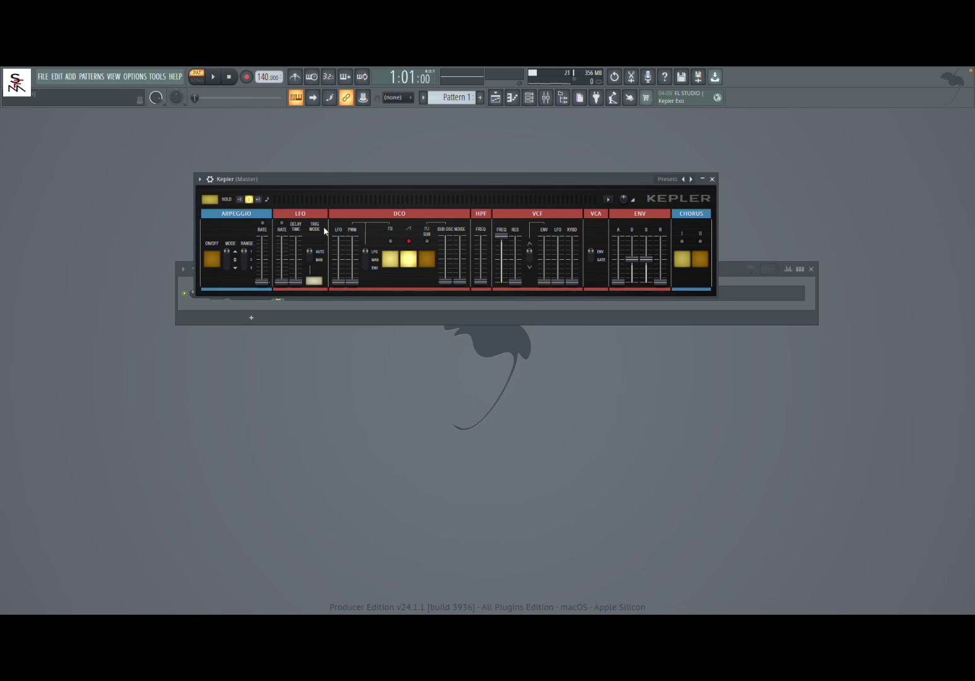
pyautogui.click(712, 179)
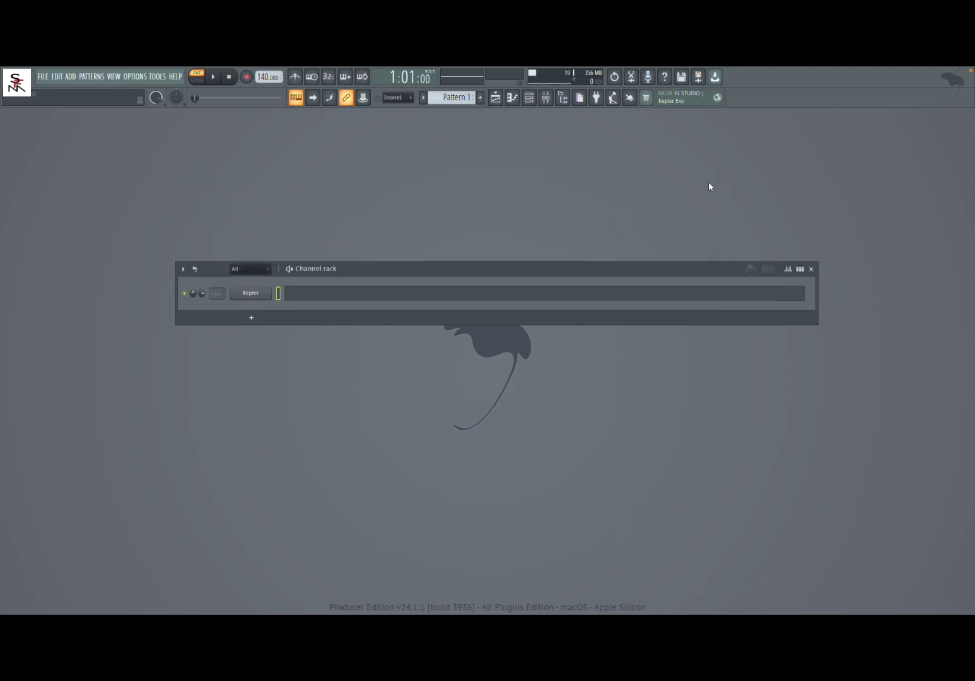
# Step: Replace the Kepler channel's instrument with Kepler Exo and close the channel rack
pyautogui.rightClick(258, 299)
pyautogui.moveTo(326, 378)
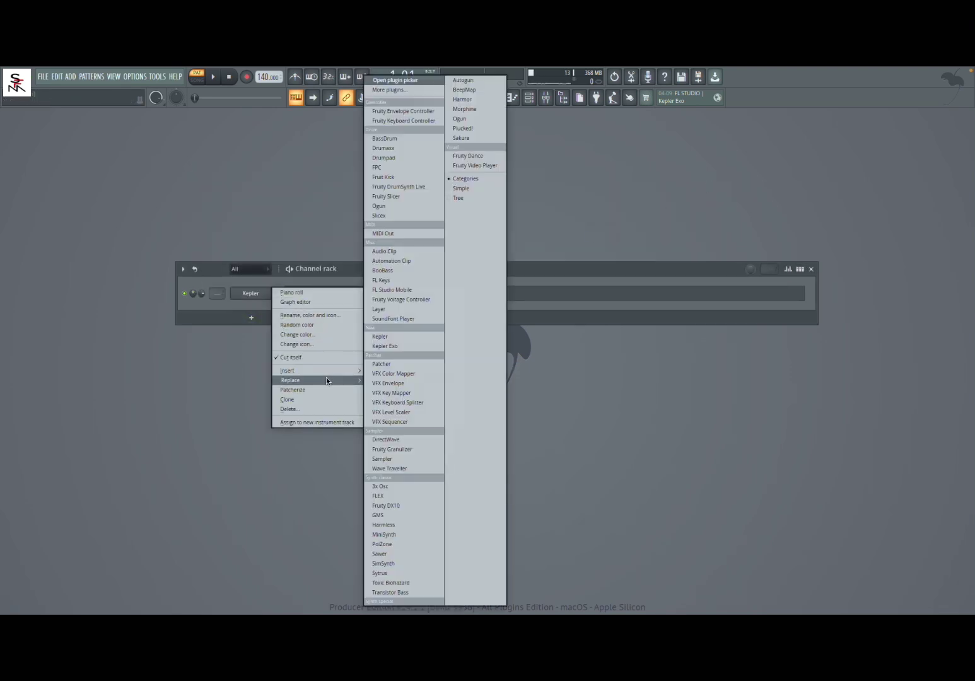
pyautogui.click(403, 344)
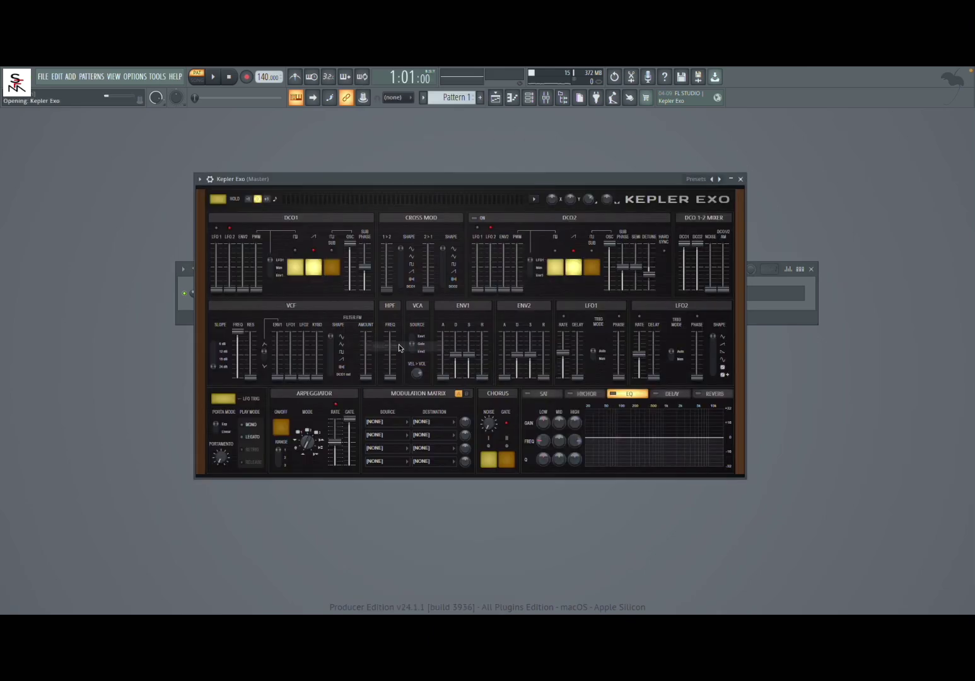
pyautogui.click(812, 269)
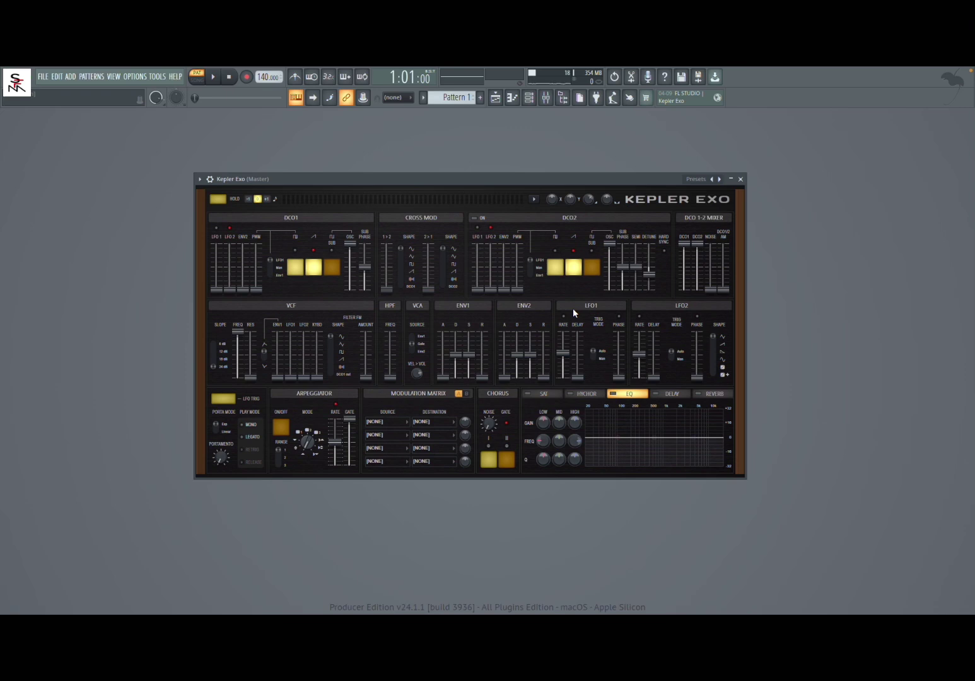
# Step: Load the DistLead preset in Kepler Exo to audition it, and advance through the following presets to GoaSync
pyautogui.press('z')
pyautogui.click(699, 180)
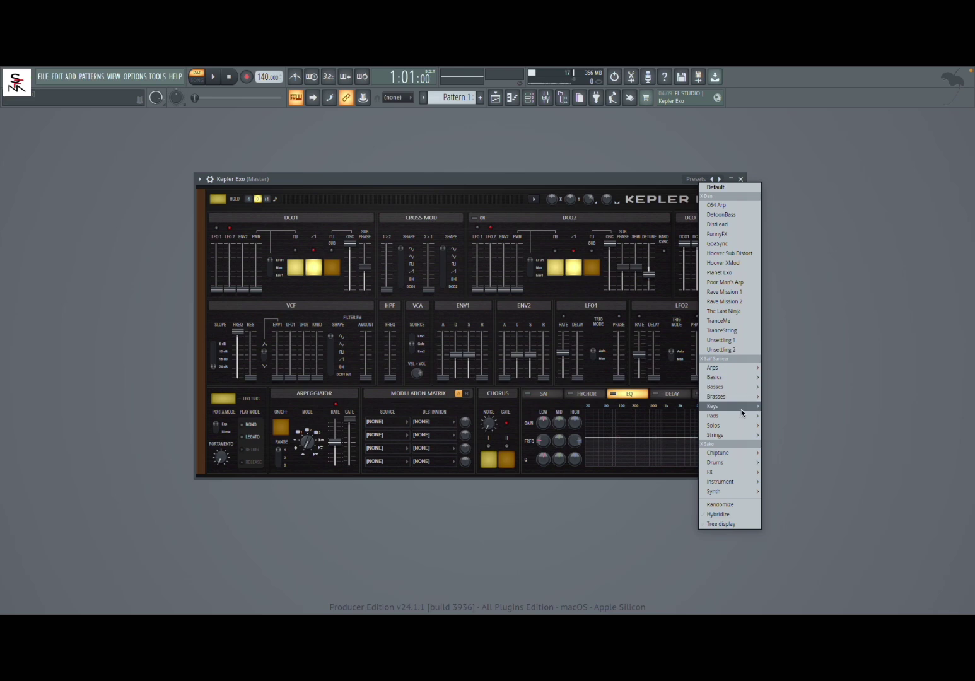
pyautogui.click(732, 225)
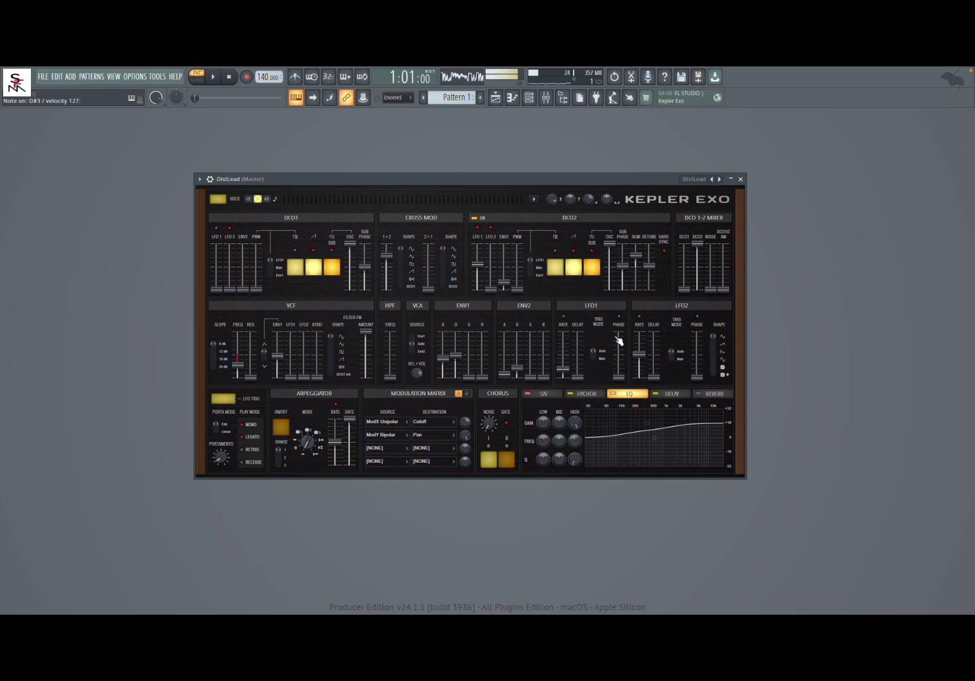
pyautogui.click(720, 179)
pyautogui.click(719, 180)
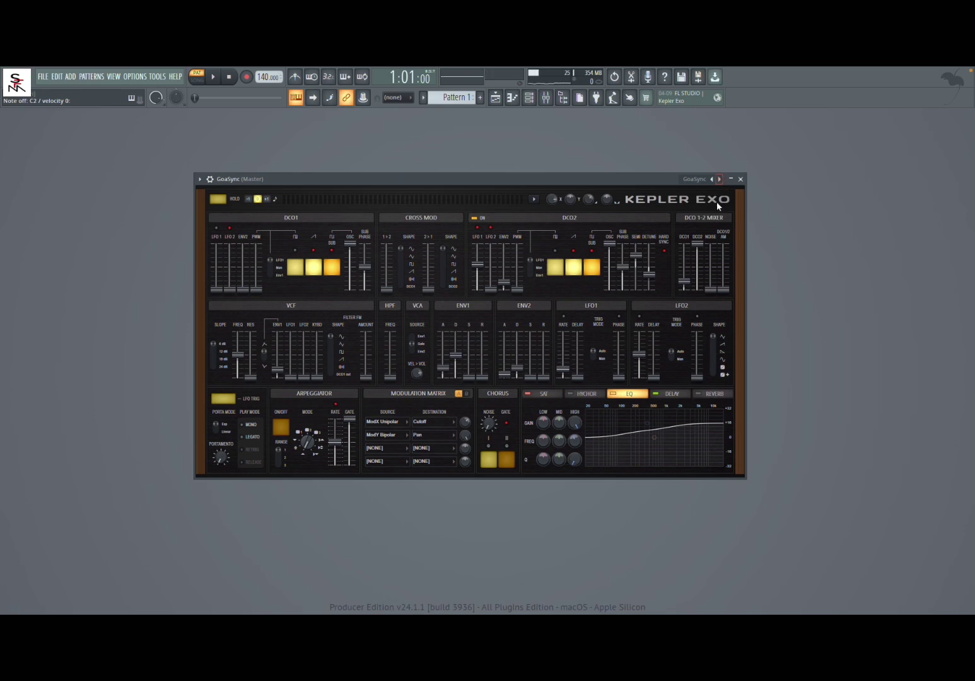
# Step: Load the TranceMe preset and set its channel volume to about 69% in the channel rack
pyautogui.click(699, 180)
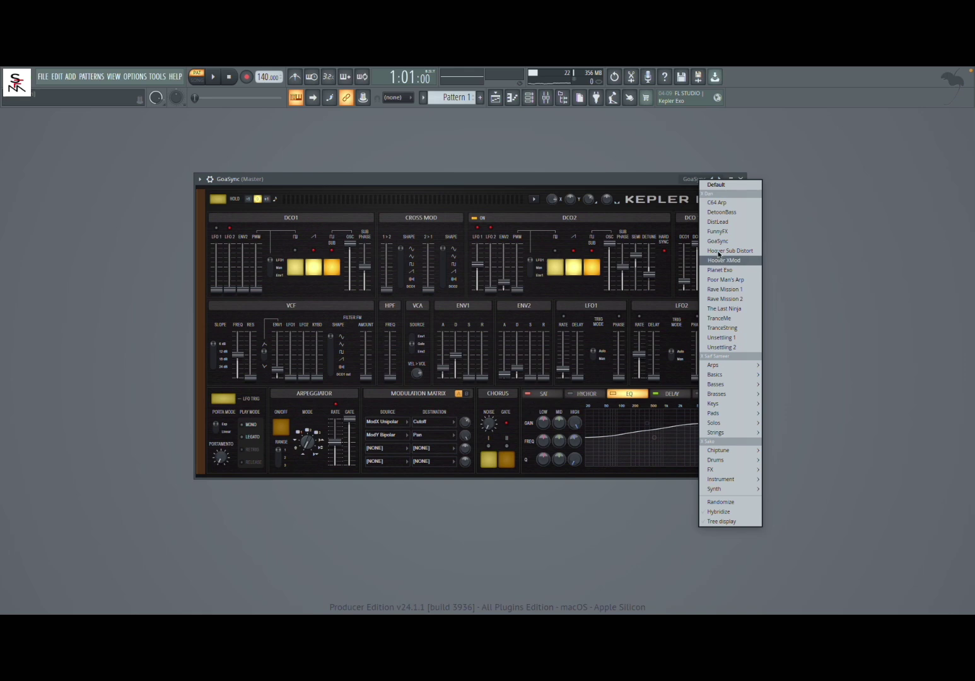
pyautogui.click(721, 320)
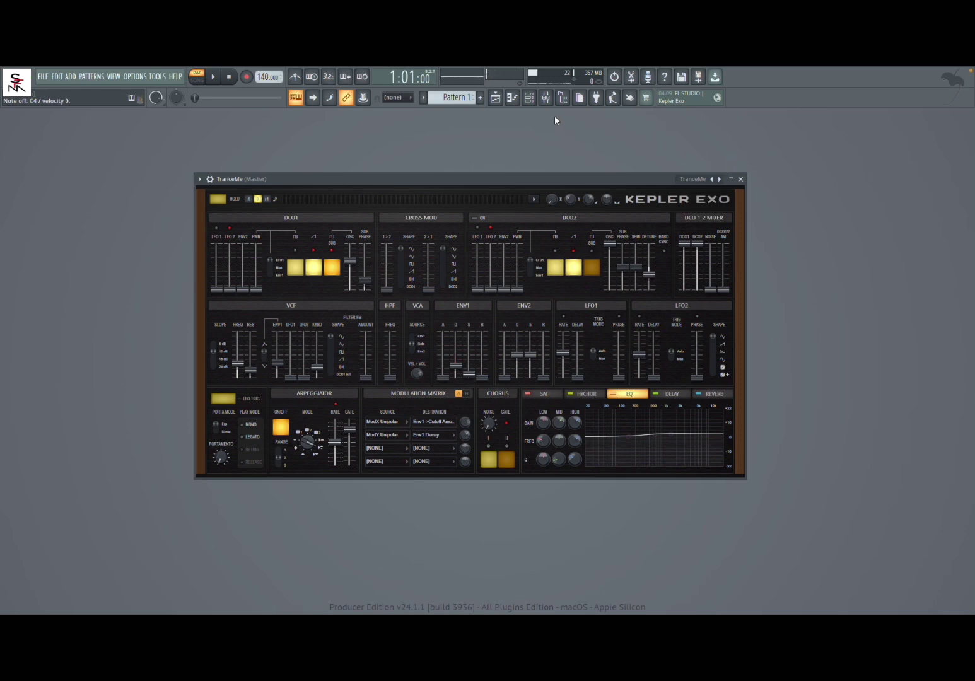
pyautogui.click(529, 98)
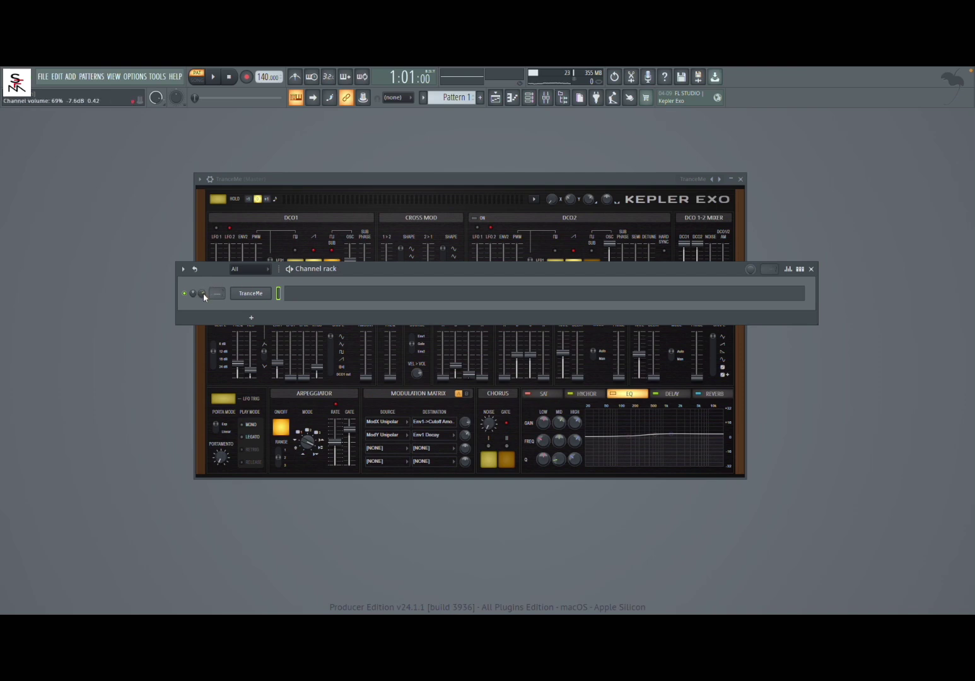
pyautogui.click(811, 269)
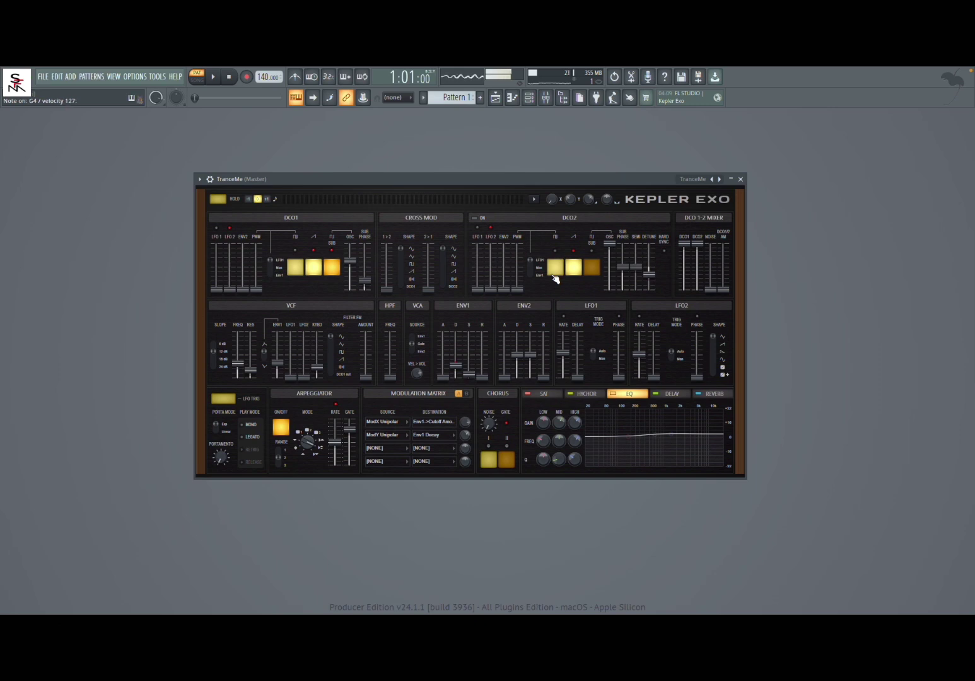
# Step: Switch to the TranceString preset and lower its channel volume to about 60% in the channel rack
pyautogui.click(720, 179)
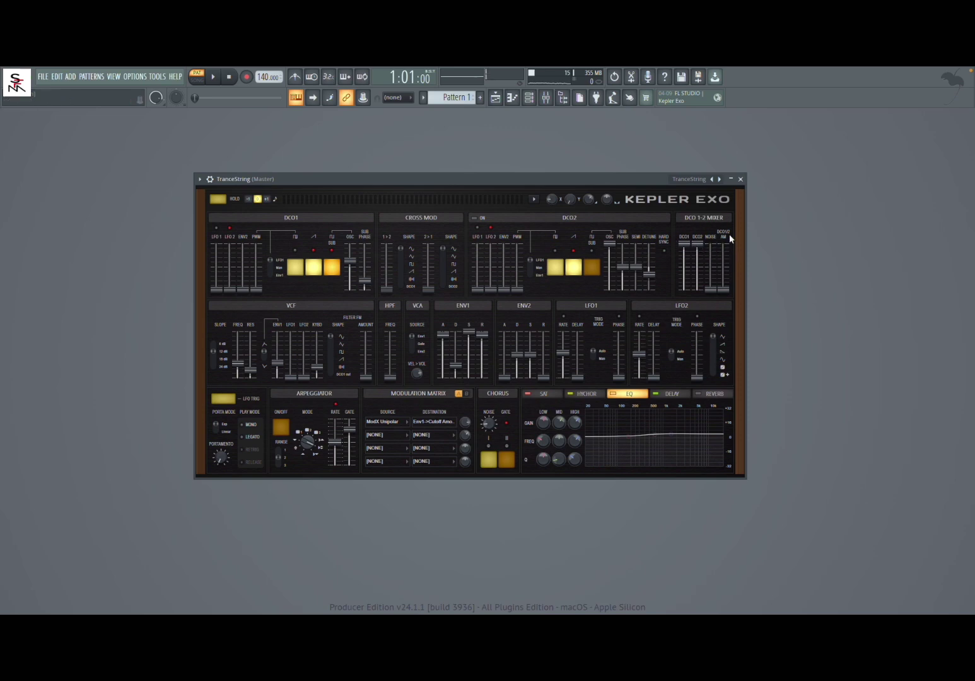
pyautogui.click(535, 100)
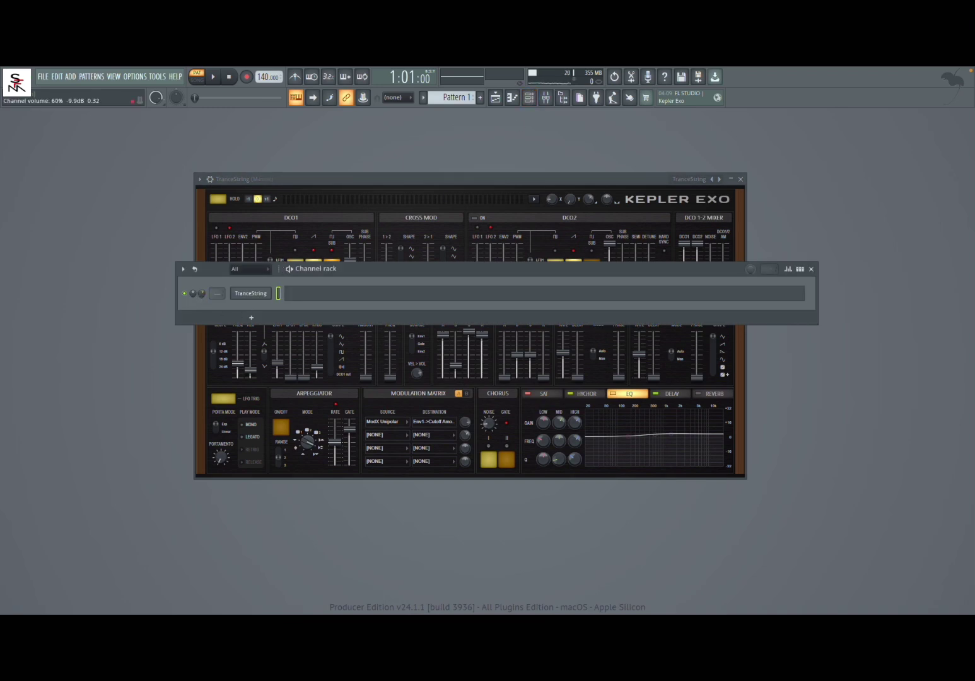
pyautogui.click(812, 268)
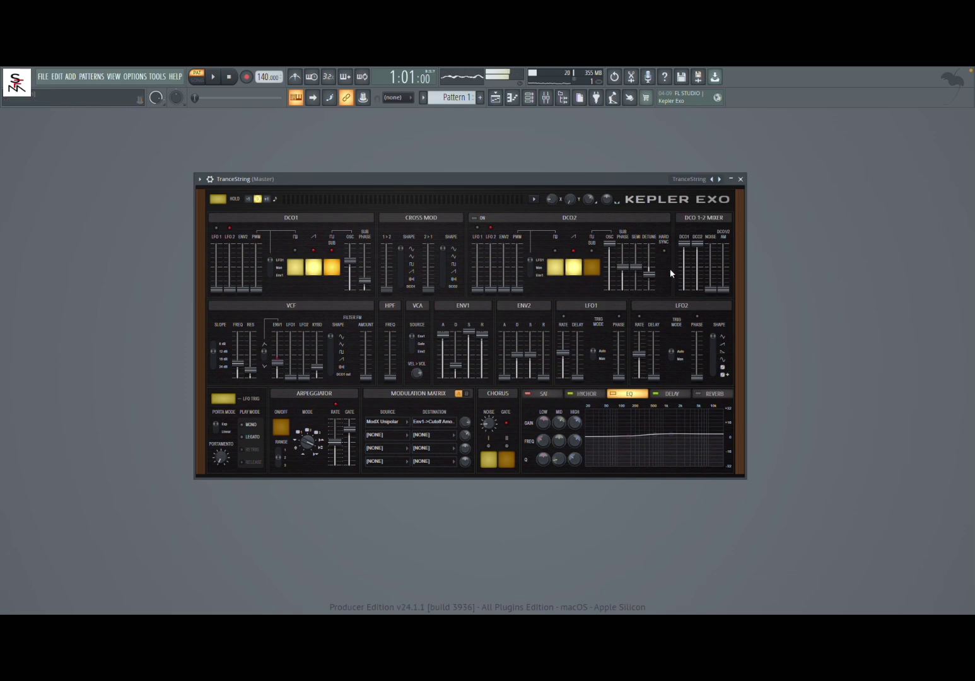
# Step: Audition the arp presets Chordarp, Discomatic and ItaloPulser
pyautogui.click(694, 180)
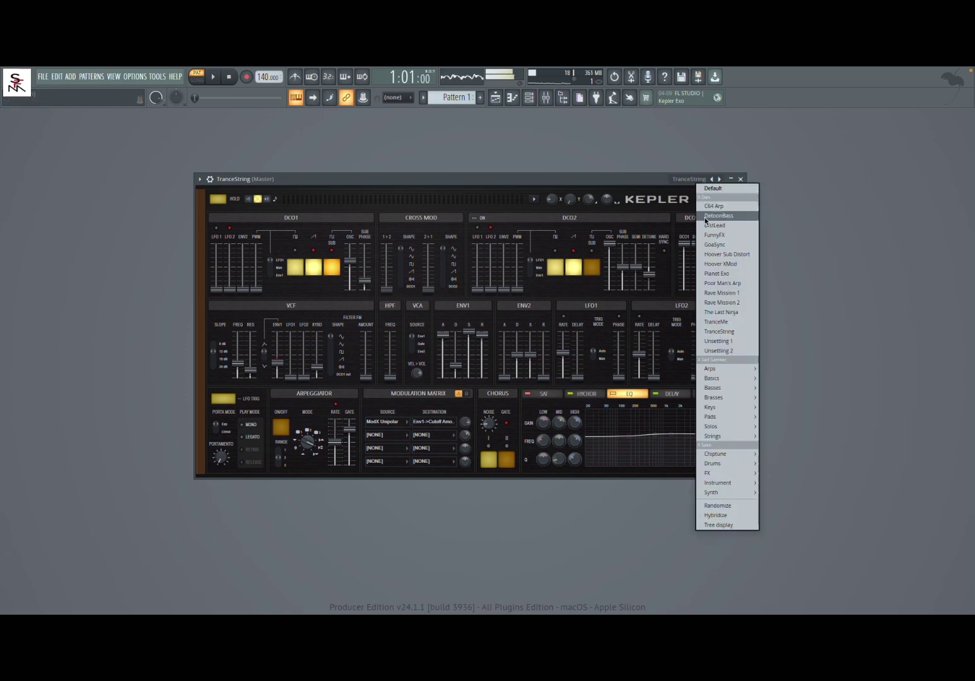
pyautogui.moveTo(722, 368)
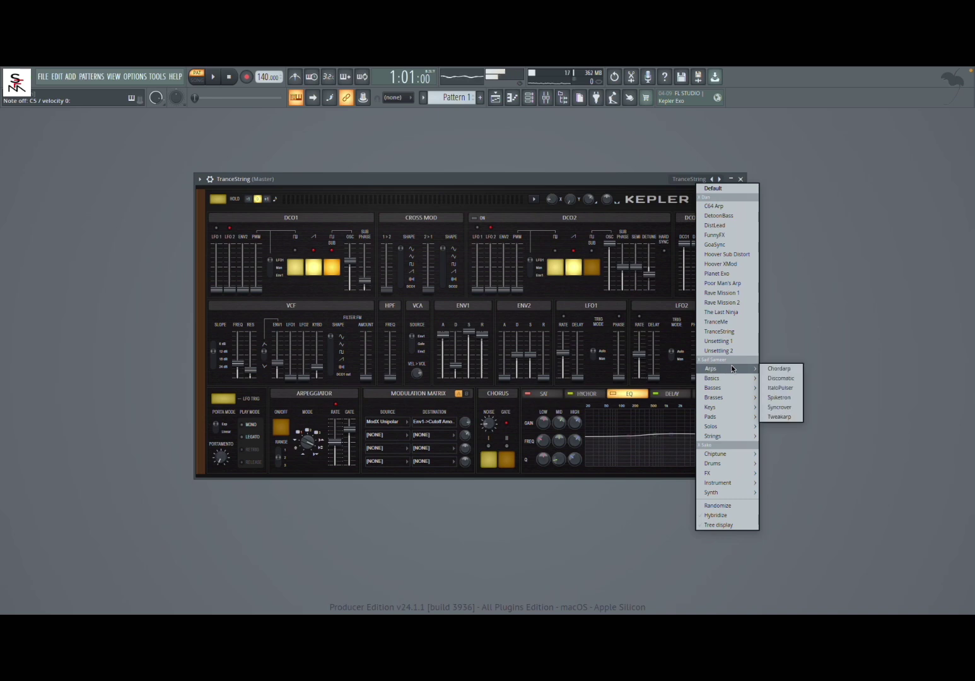
pyautogui.click(779, 370)
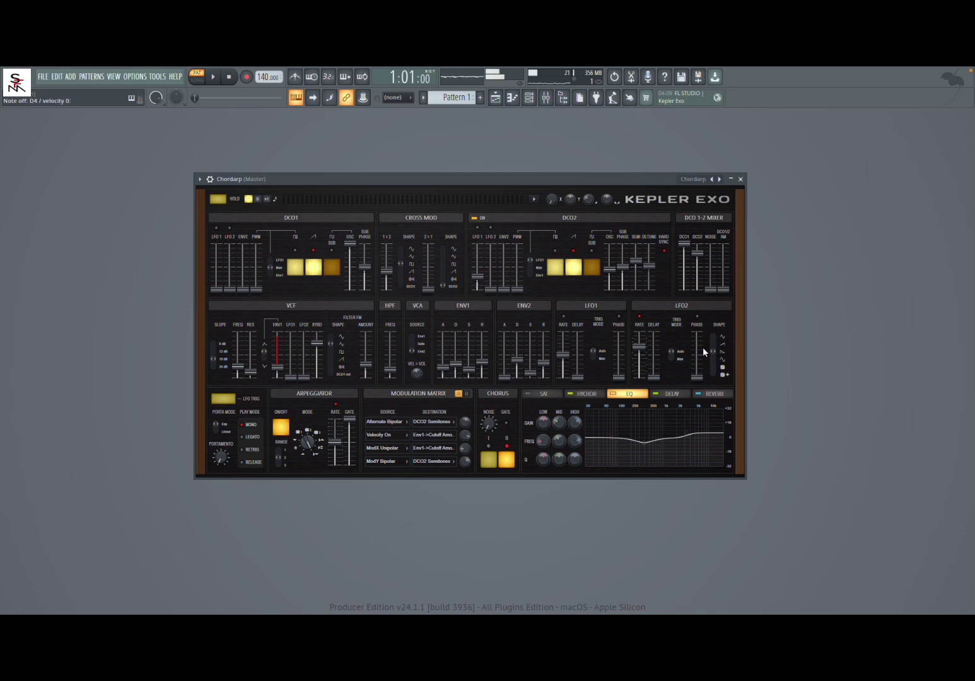
pyautogui.click(719, 179)
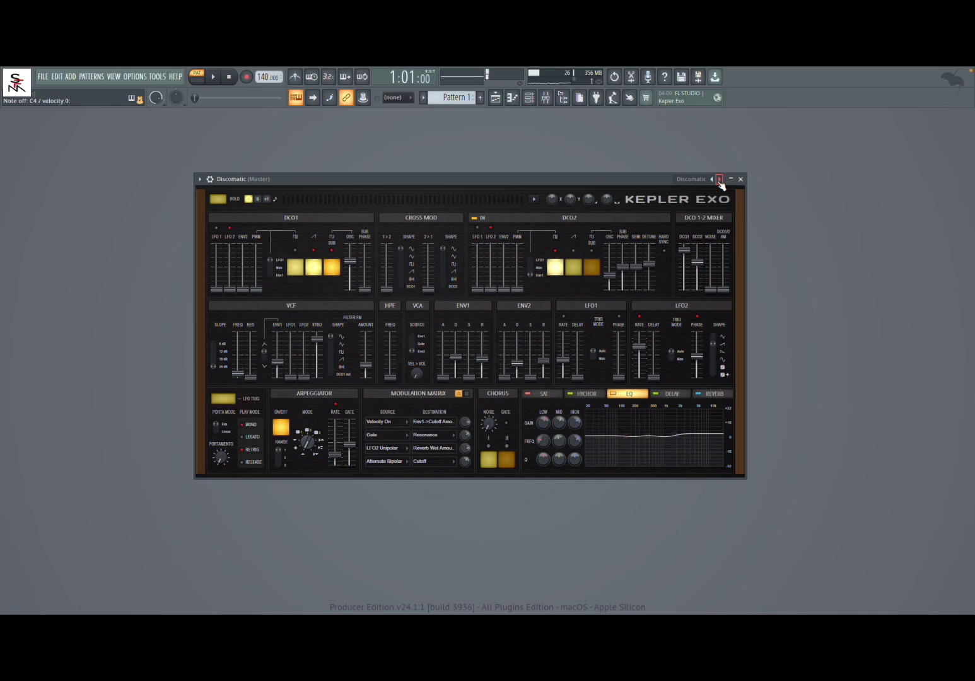
pyautogui.click(719, 179)
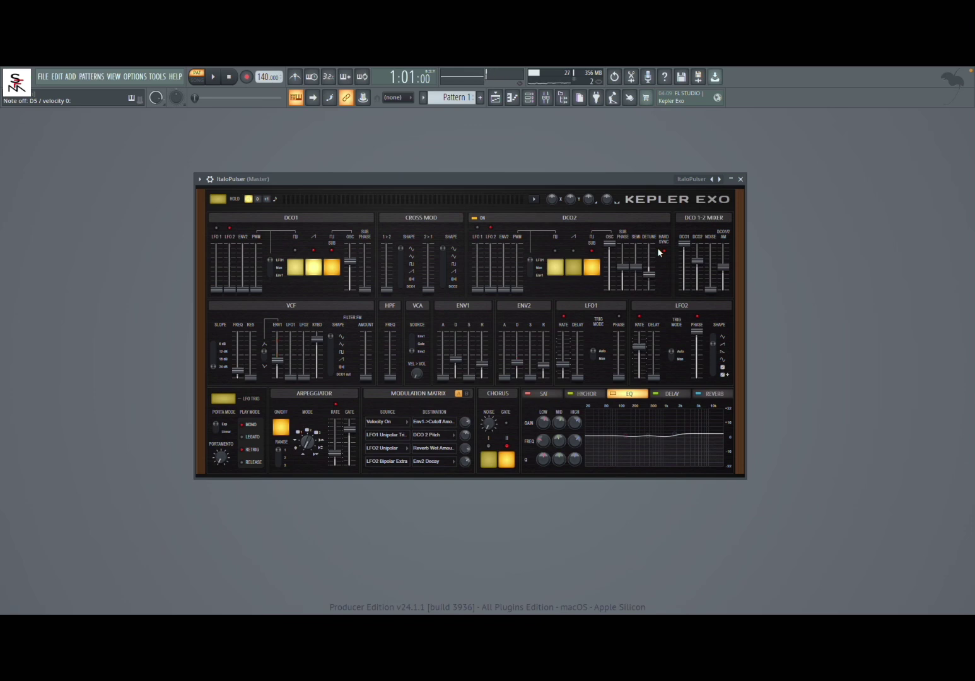
# Step: Load the Addonicore preset from the Basses category and play notes to audition it
pyautogui.click(697, 180)
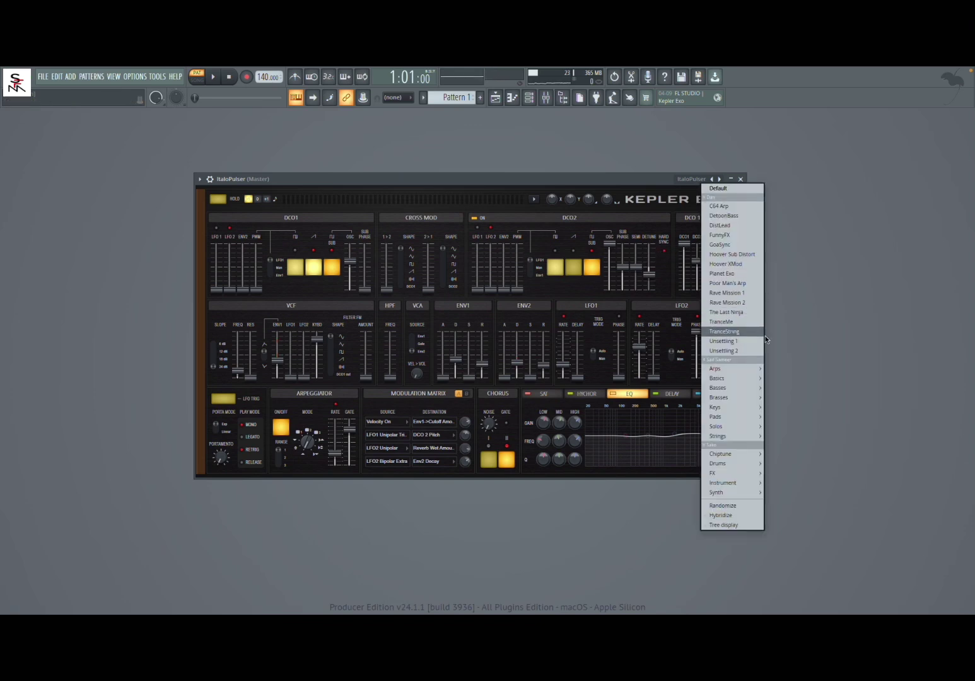
pyautogui.moveTo(748, 385)
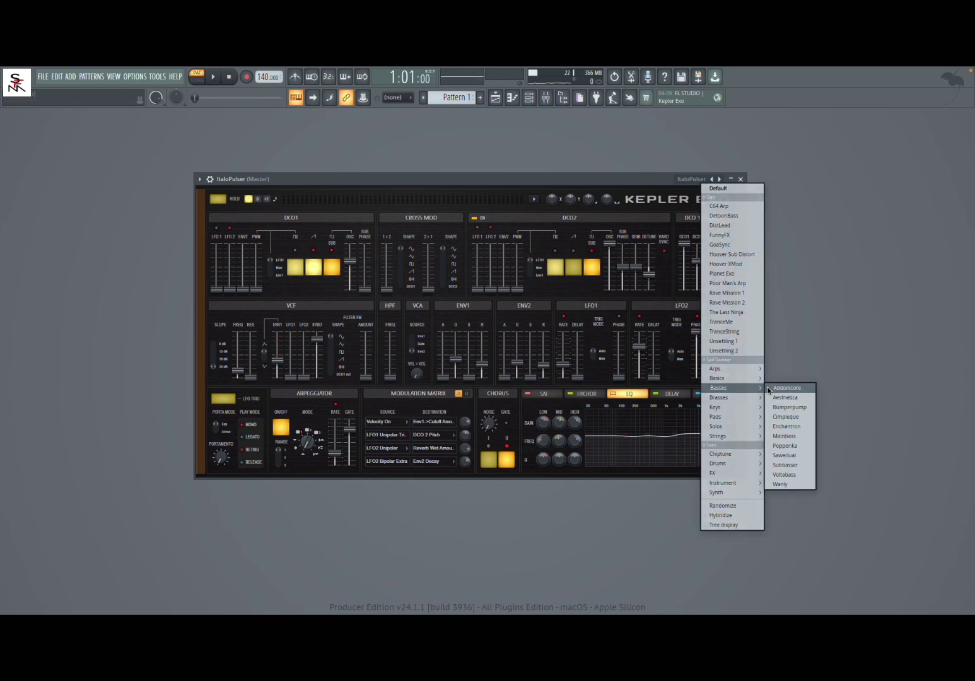
pyautogui.click(787, 388)
pyautogui.press('z')
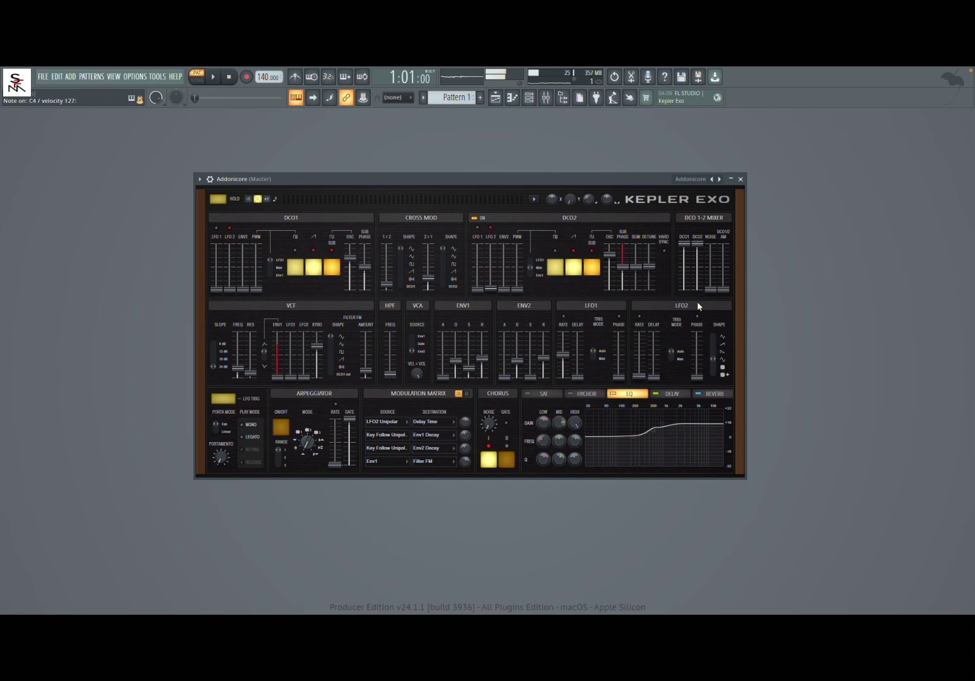
# Step: Browse the bass presets Aesthetica, Bumperpump and Cimpleque, ending with Enchantron loaded
pyautogui.click(719, 179)
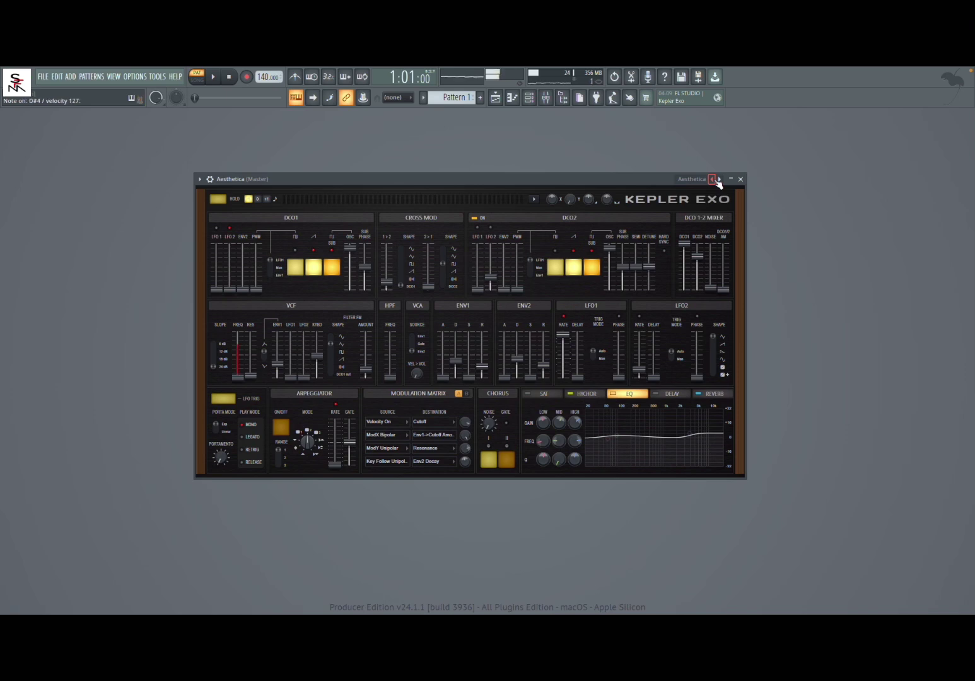
pyautogui.click(717, 179)
pyautogui.click(719, 179)
pyautogui.click(720, 179)
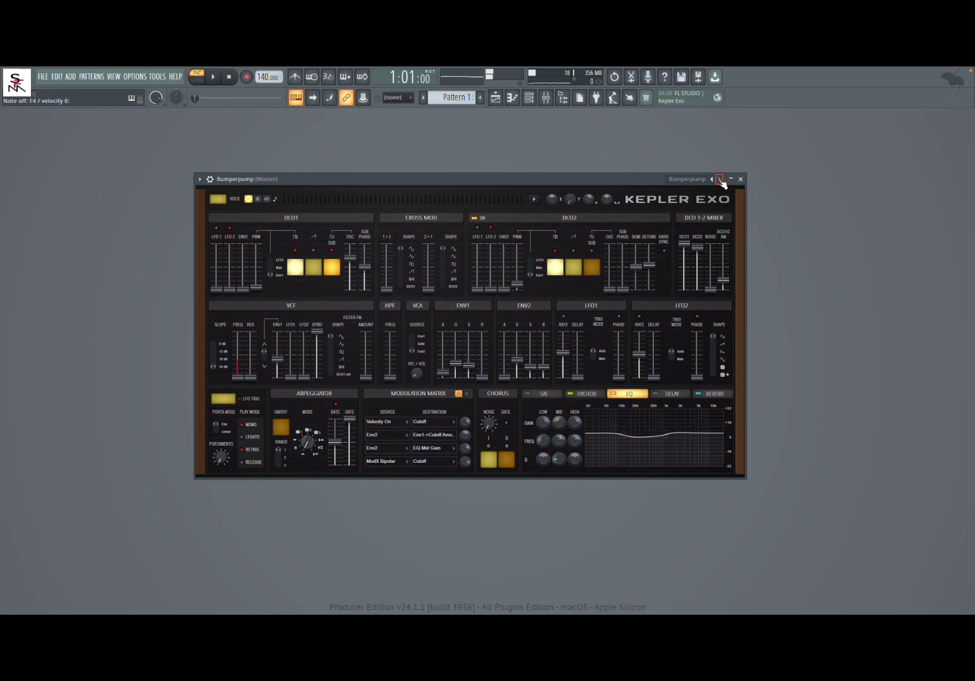
pyautogui.click(720, 180)
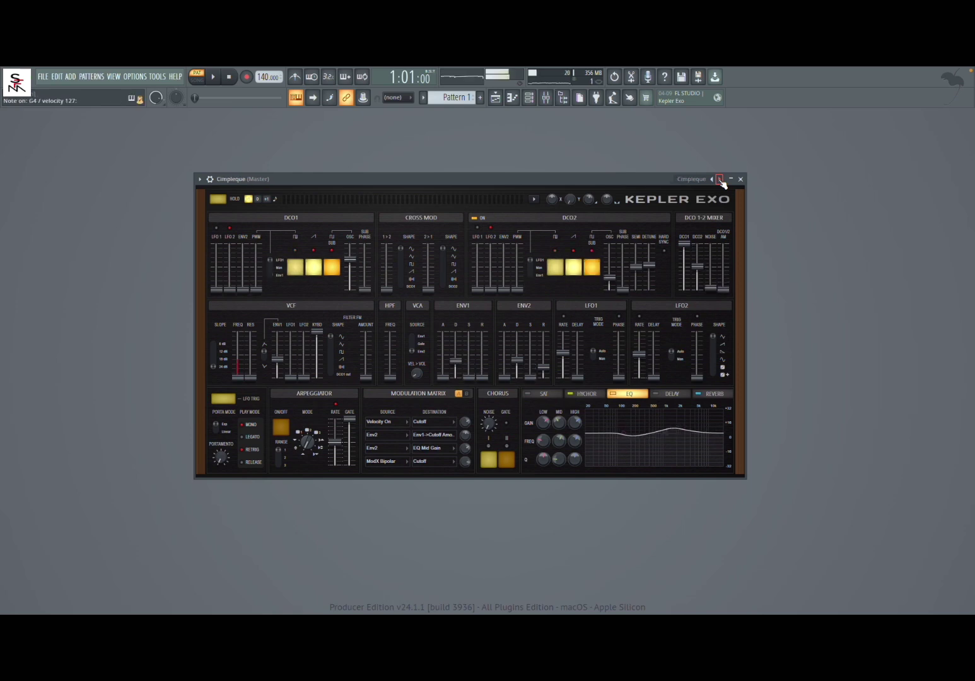
pyautogui.click(720, 180)
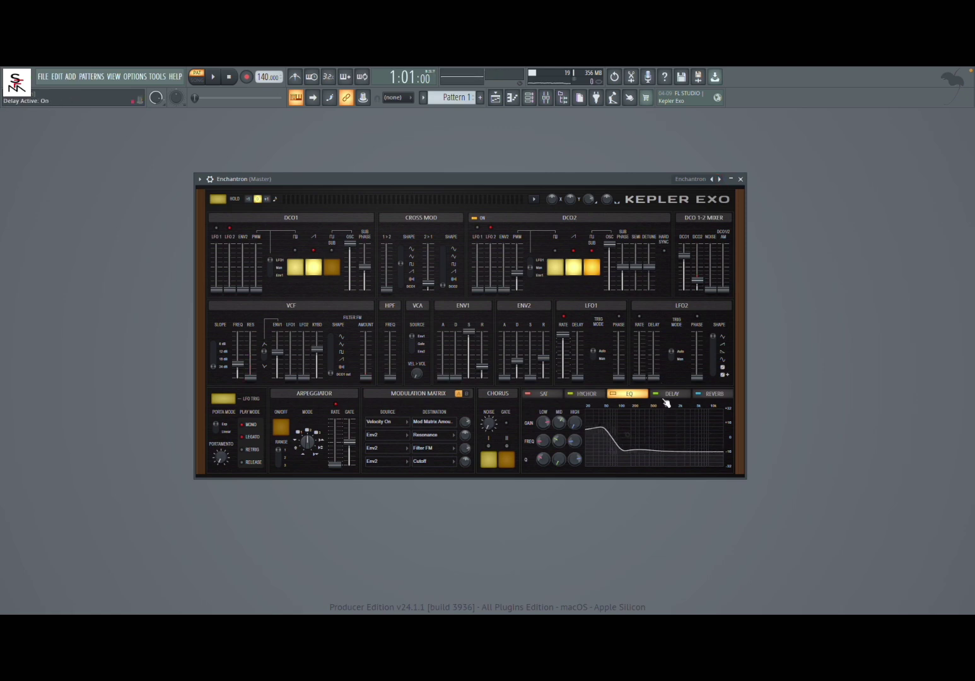
# Step: Examine the preset's saturation, hychor, EQ, delay and reverb effect settings one after another
pyautogui.moveTo(618, 432)
pyautogui.click(543, 395)
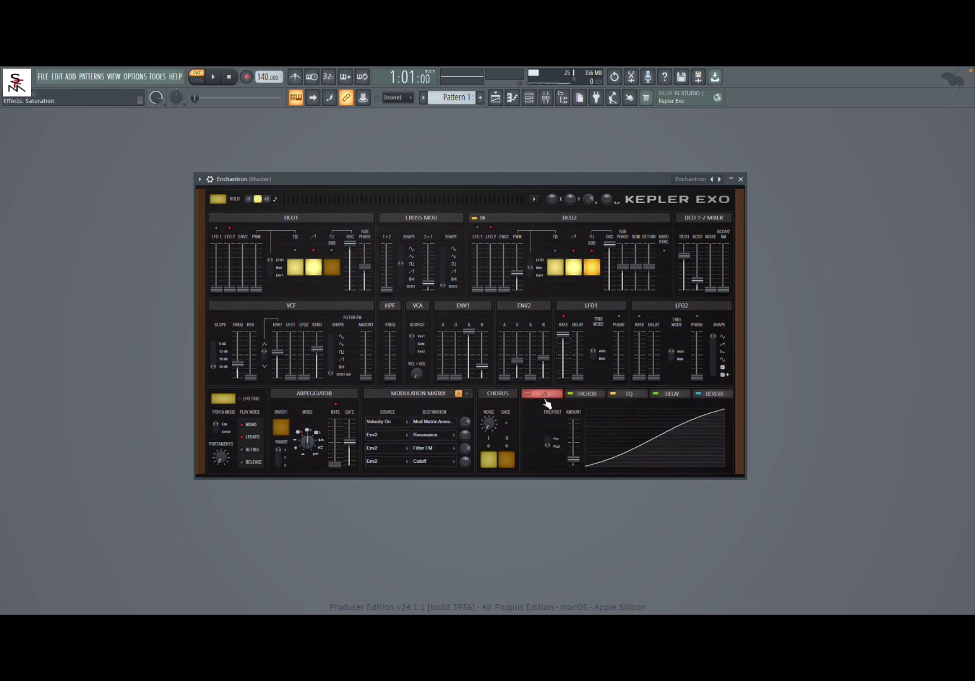
pyautogui.click(593, 397)
pyautogui.click(631, 395)
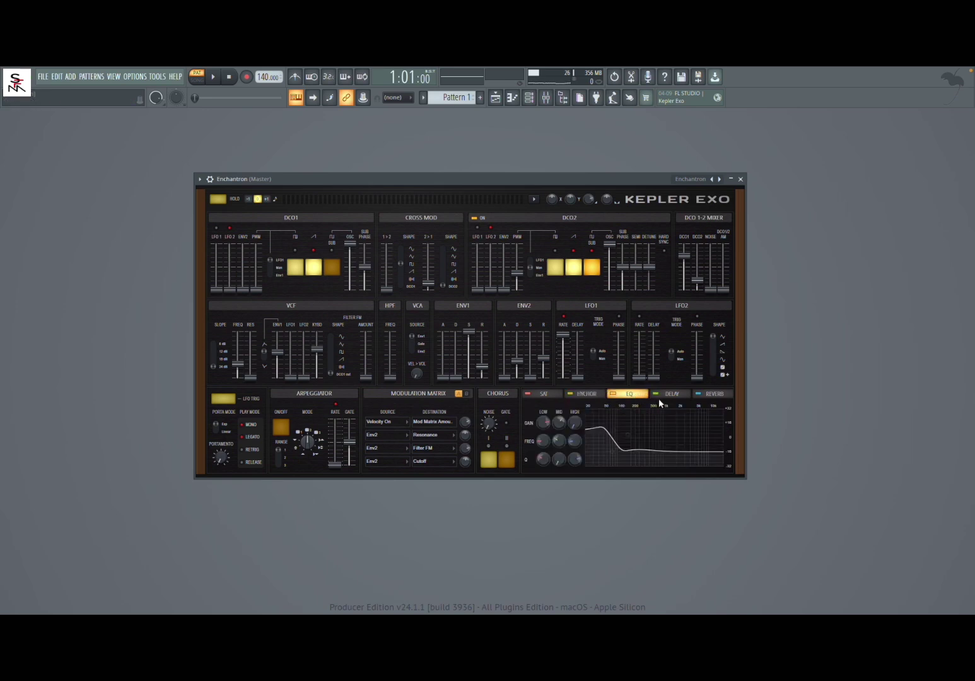
pyautogui.click(673, 400)
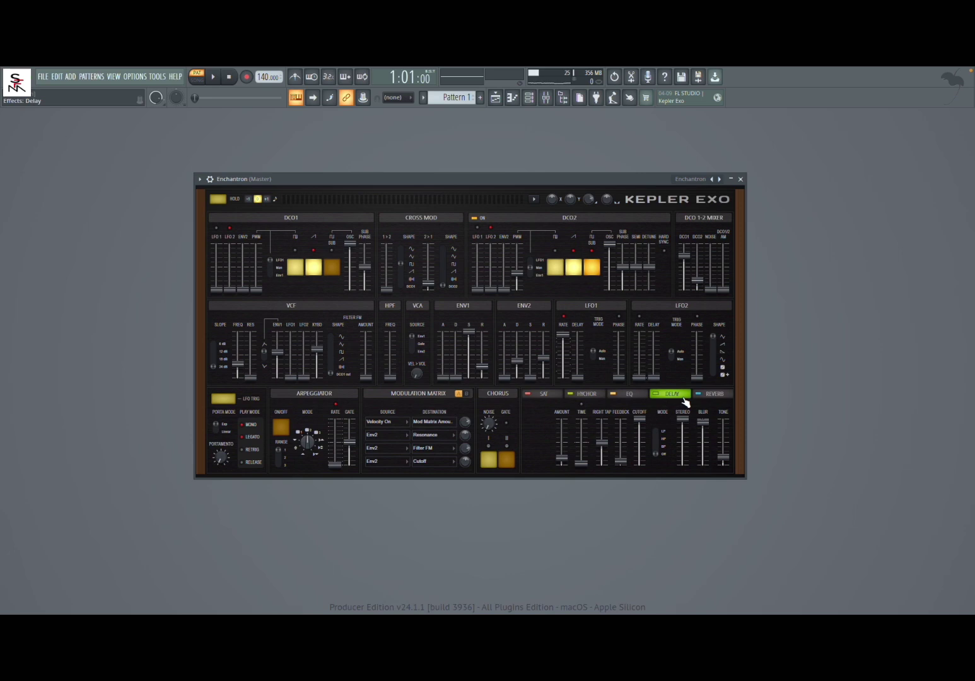
pyautogui.click(716, 397)
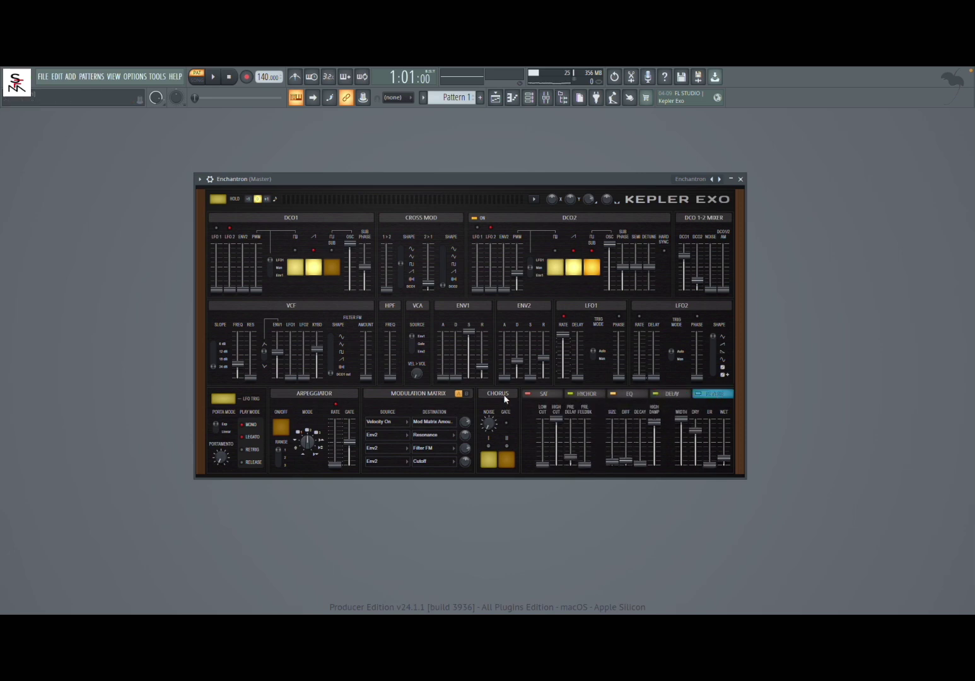
# Step: Enable both chorus modes, I and II, for the Enchantron preset
pyautogui.click(489, 461)
pyautogui.click(508, 461)
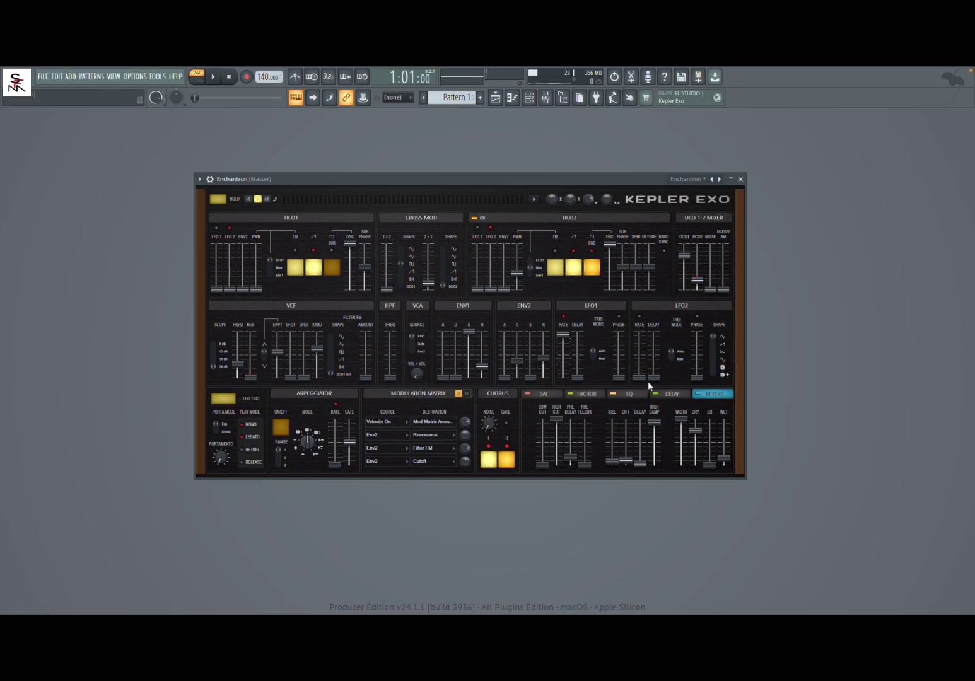
# Step: Load the Afteraction preset from the Keys category, move on through Alectric to Dexffusion, and play notes to audition them
pyautogui.click(695, 180)
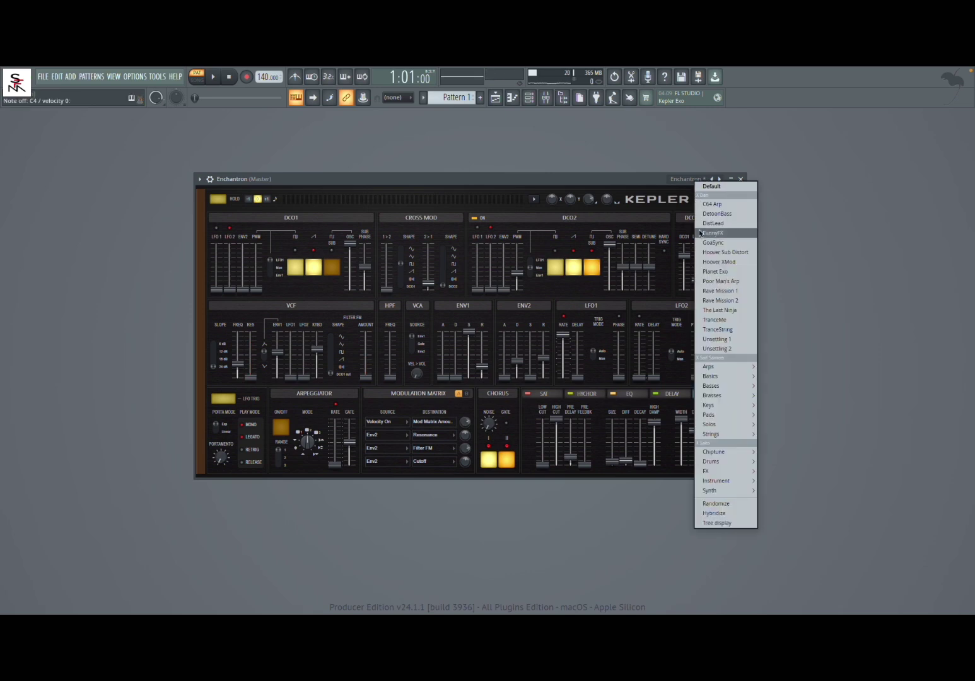
pyautogui.moveTo(733, 411)
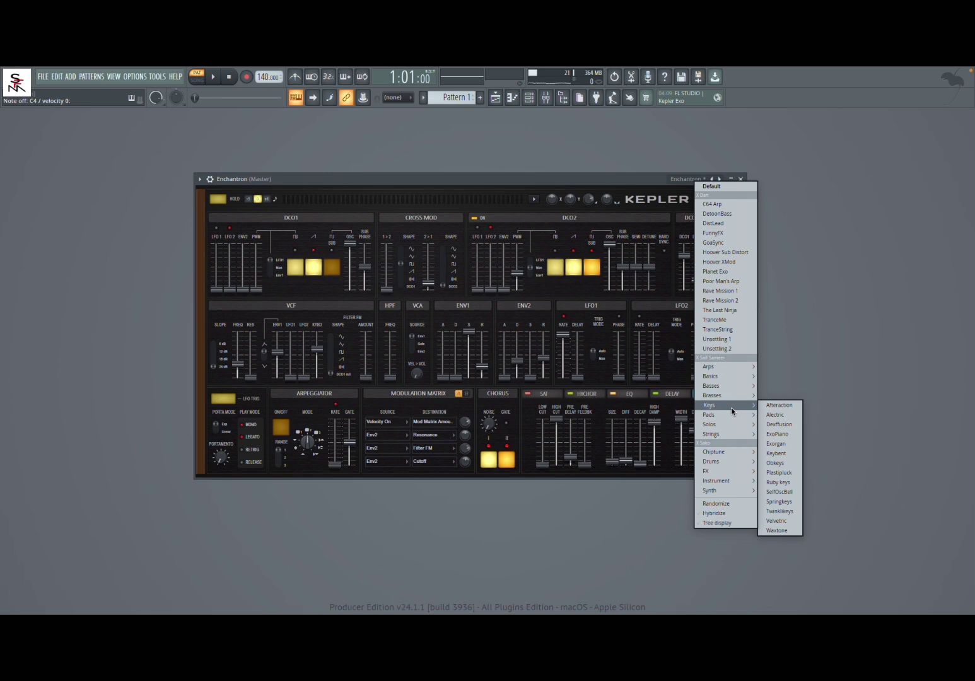
pyautogui.click(767, 406)
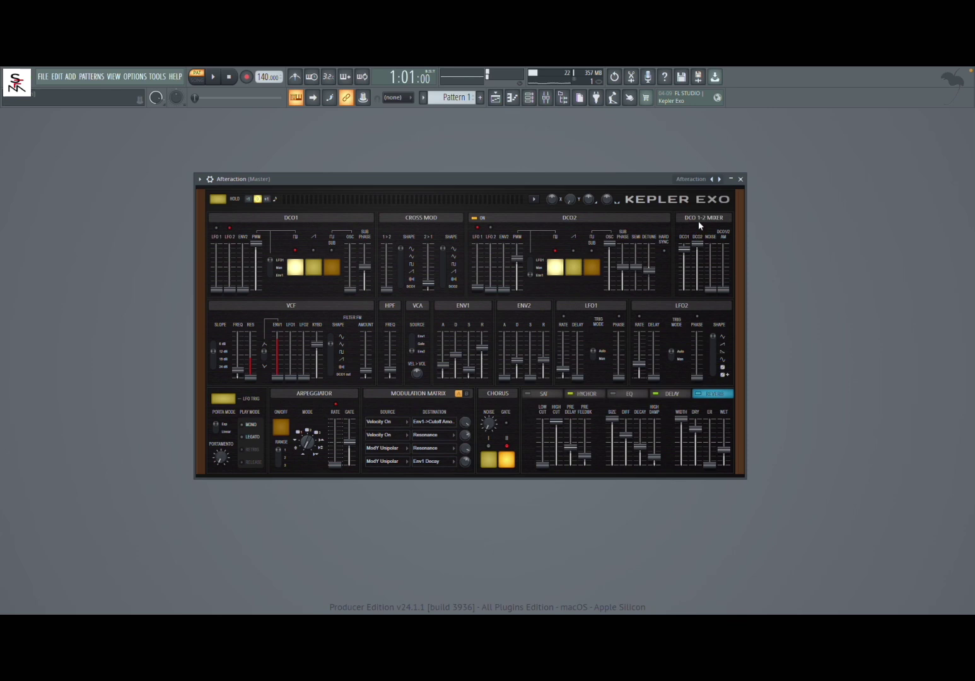
pyautogui.click(719, 180)
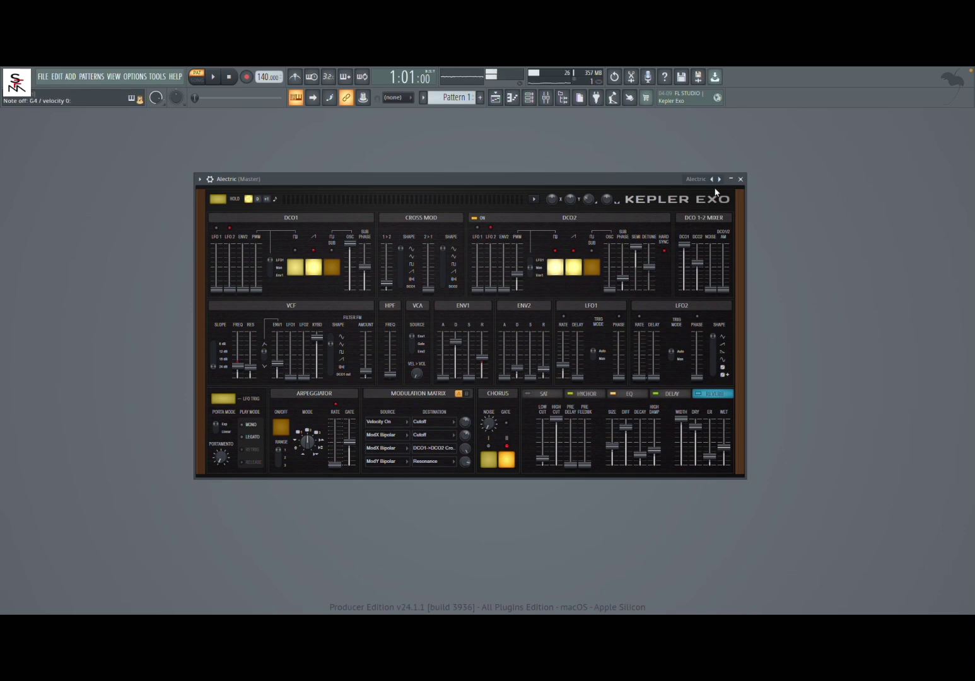
pyautogui.click(719, 179)
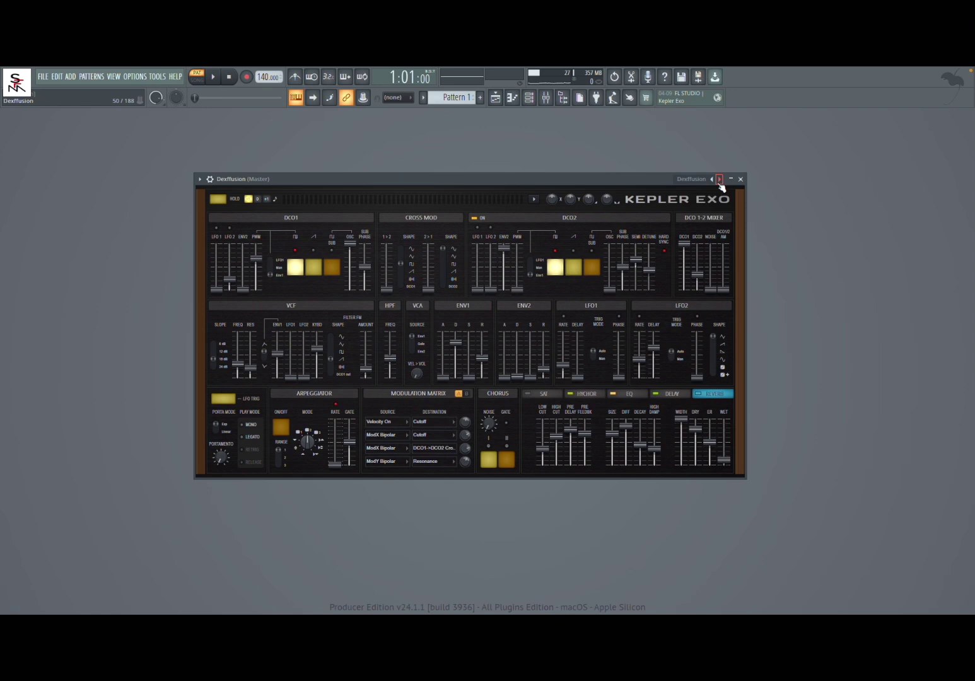
pyautogui.press('b')
pyautogui.press('d')
# Step: Load the Bottleneck preset from the Pads category and audition Brightsweep and Radiotron after it
pyautogui.click(698, 180)
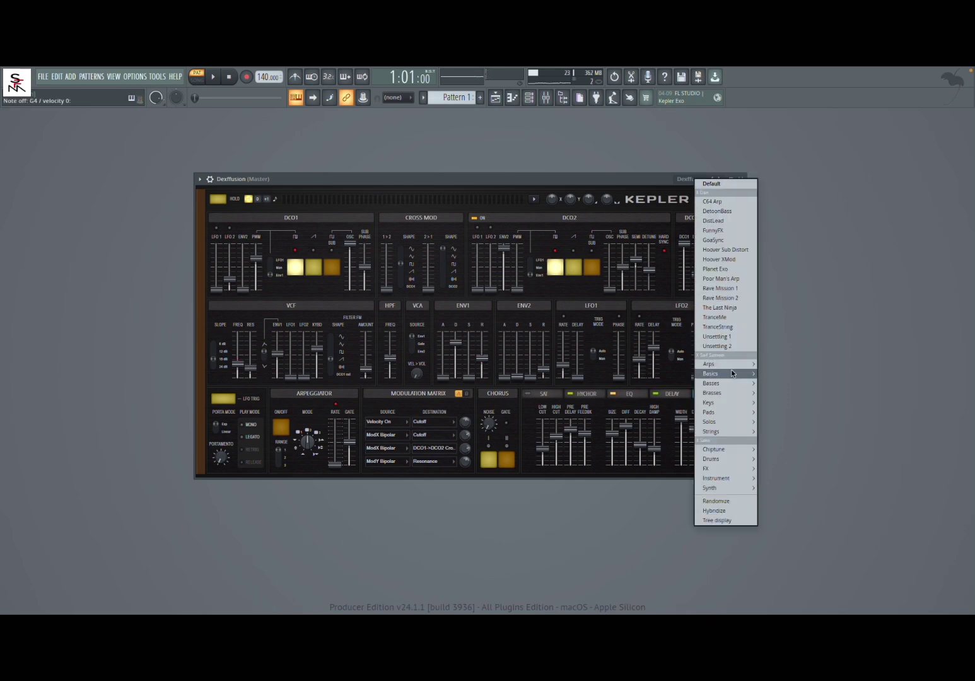
pyautogui.moveTo(732, 409)
pyautogui.click(782, 414)
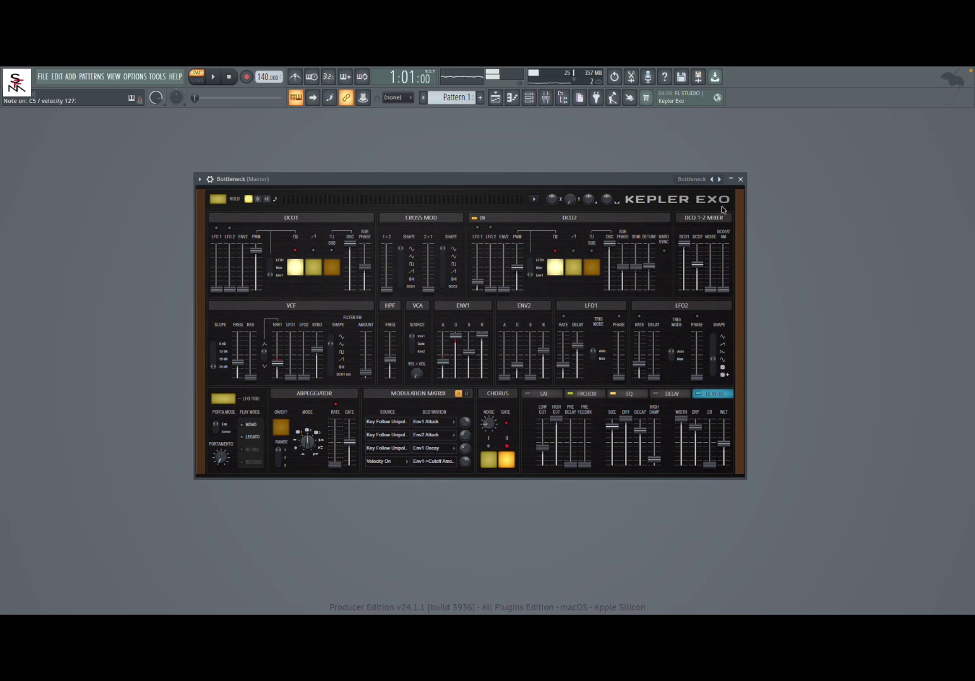
pyautogui.click(720, 179)
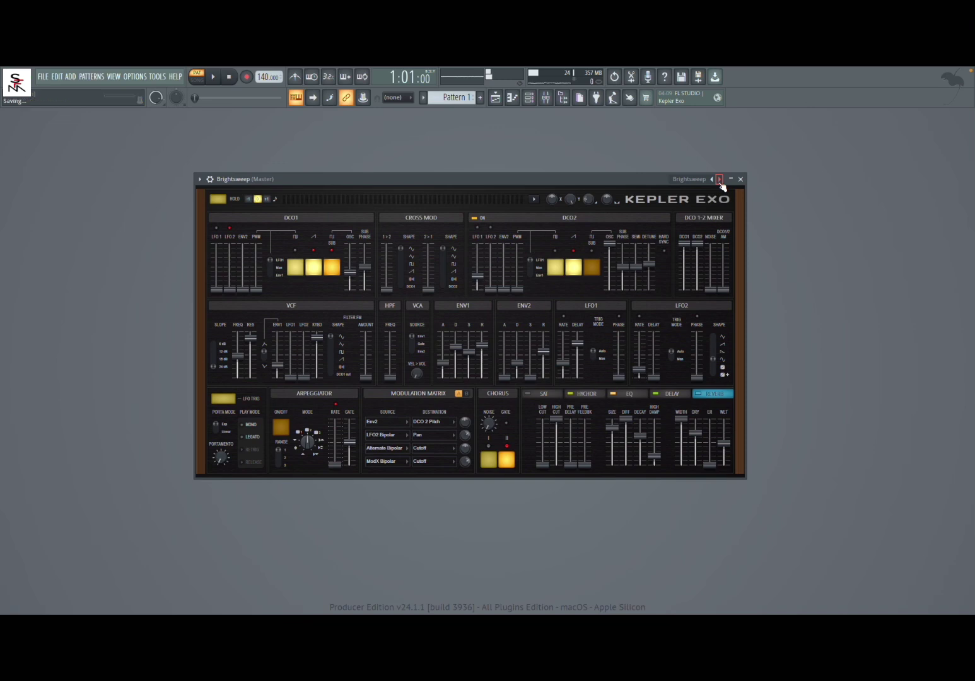
pyautogui.click(720, 179)
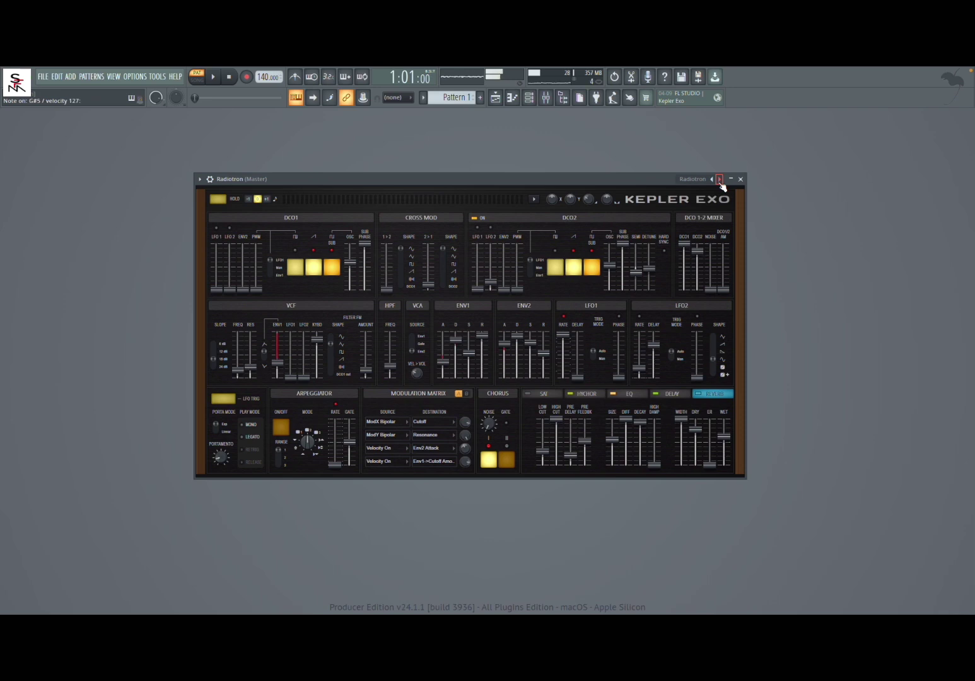
# Step: Raise the reverb size and decay of the Radiotron preset and adjust its high damping
pyautogui.click(702, 395)
pyautogui.moveTo(611, 438); pyautogui.dragTo(611, 431)
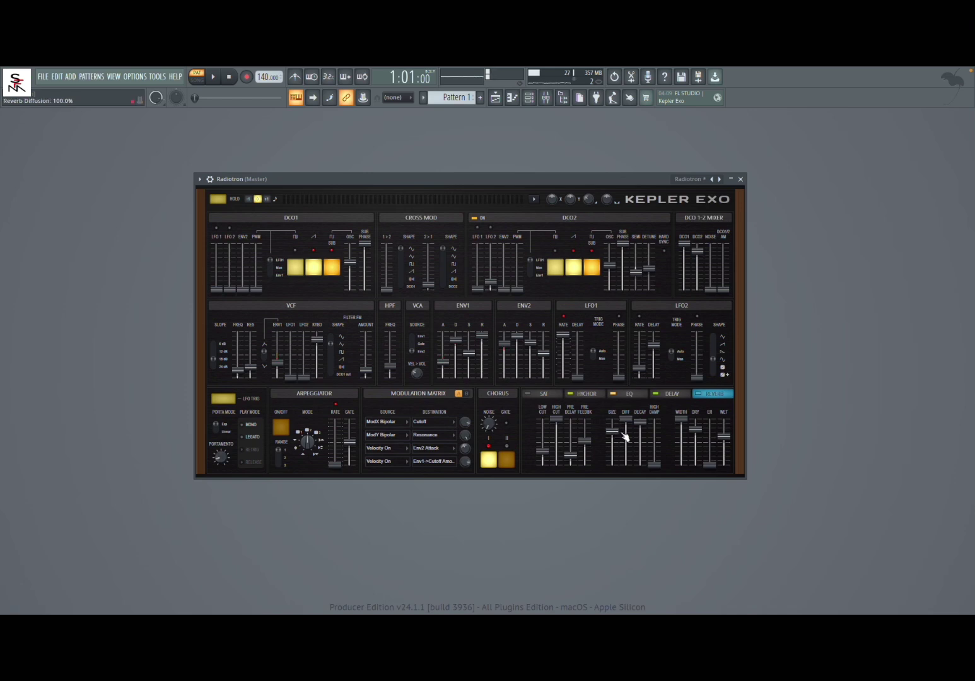
pyautogui.moveTo(613, 435); pyautogui.dragTo(615, 427)
pyautogui.moveTo(658, 470); pyautogui.dragTo(658, 456)
# Step: Load the Warmnest preset from the Pads category and play notes to audition it
pyautogui.click(691, 181)
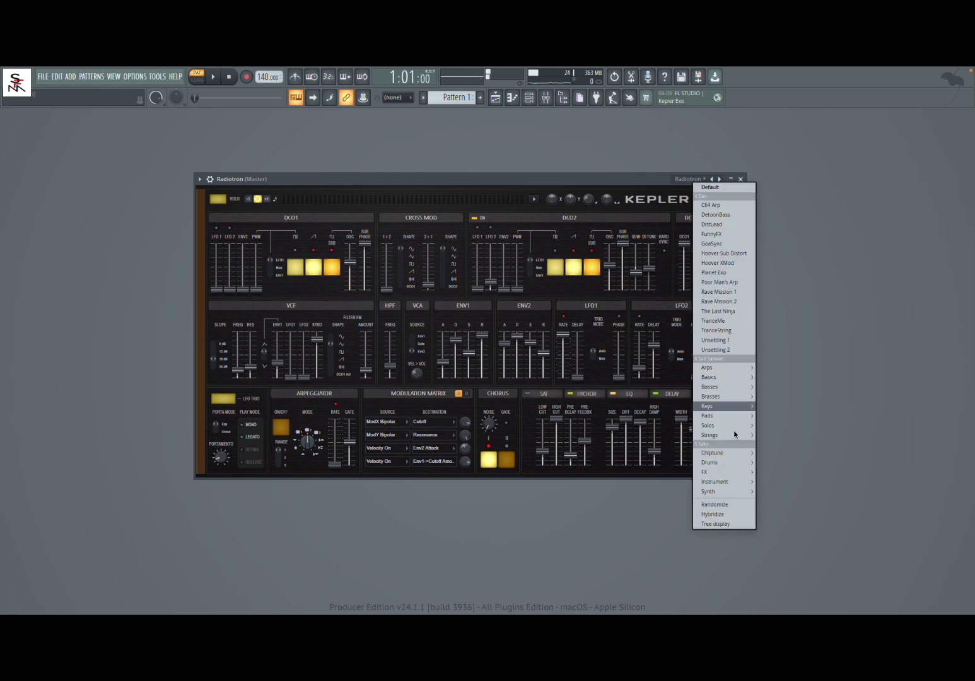
pyautogui.moveTo(729, 419)
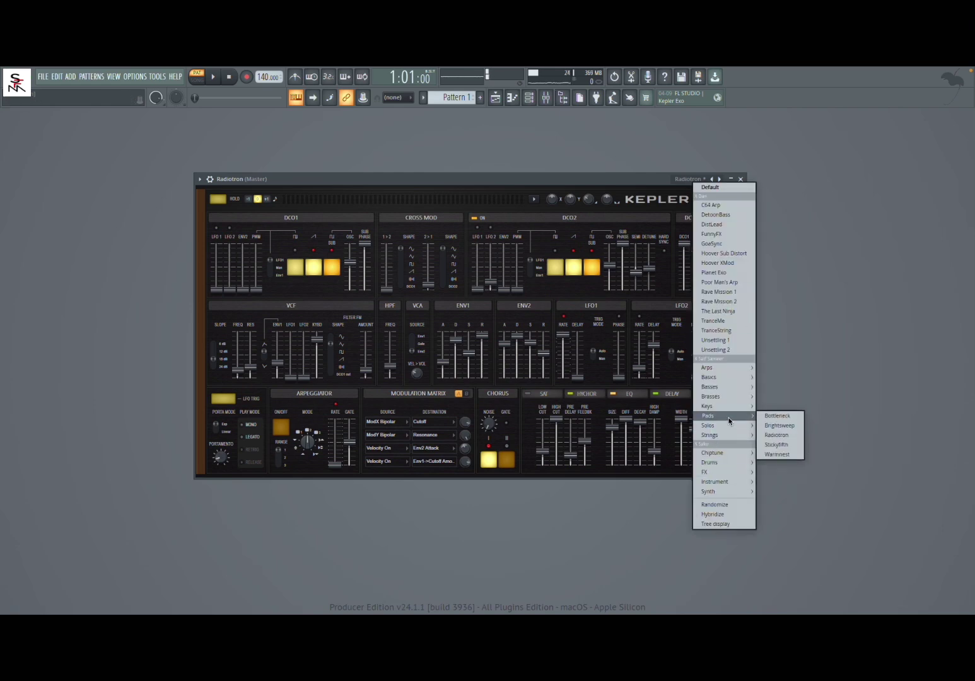
pyautogui.click(777, 454)
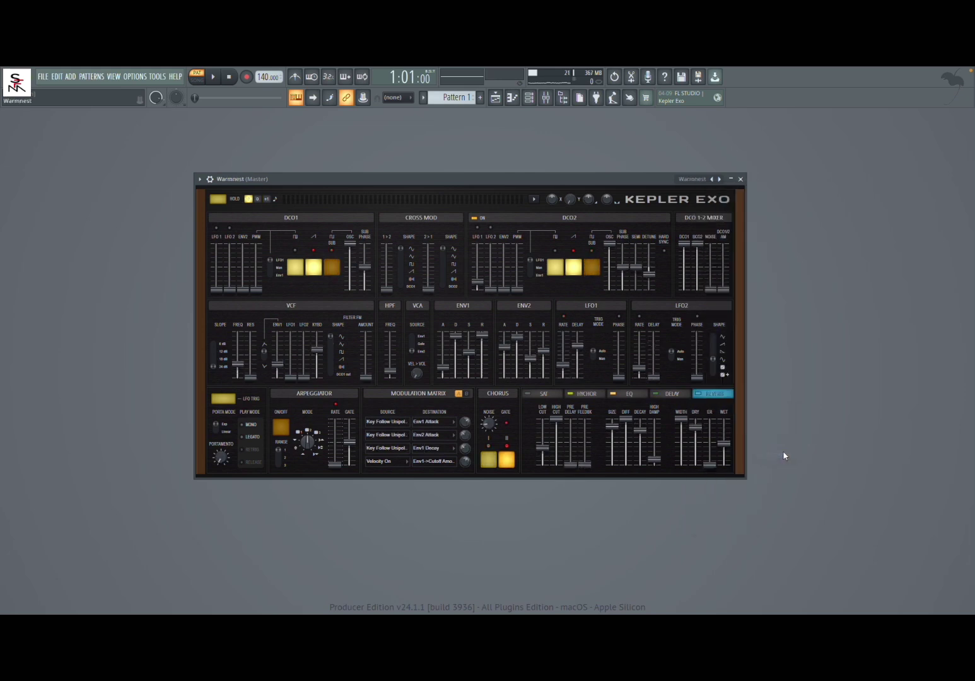
pyautogui.press('b')
pyautogui.press('q')
pyautogui.press('e')
pyautogui.press('t')
pyautogui.press('i')
pyautogui.press('z')
pyautogui.press('q')
pyautogui.press('6')
pyautogui.press('j')
# Step: Load the Dextellar preset from the Solos category and audition it together with Monosyncker
pyautogui.click(697, 180)
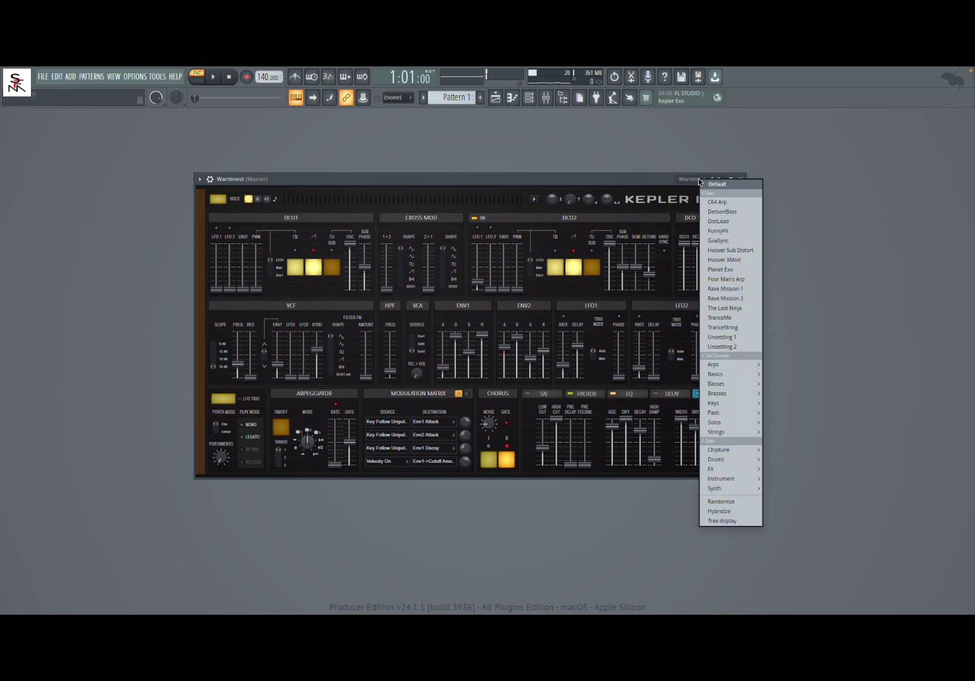
pyautogui.moveTo(744, 423)
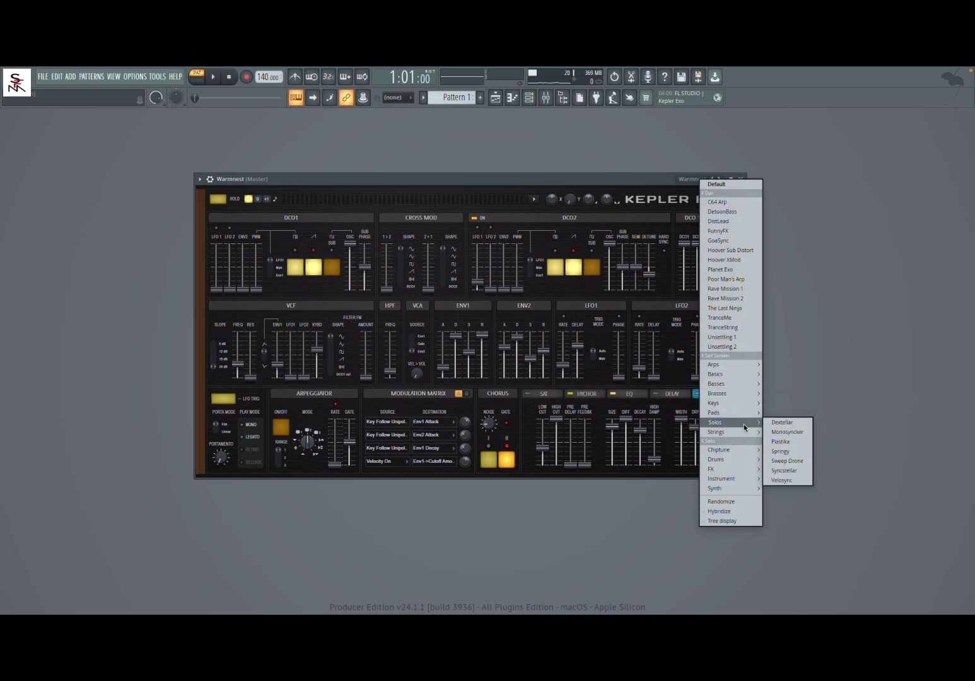
pyautogui.click(792, 422)
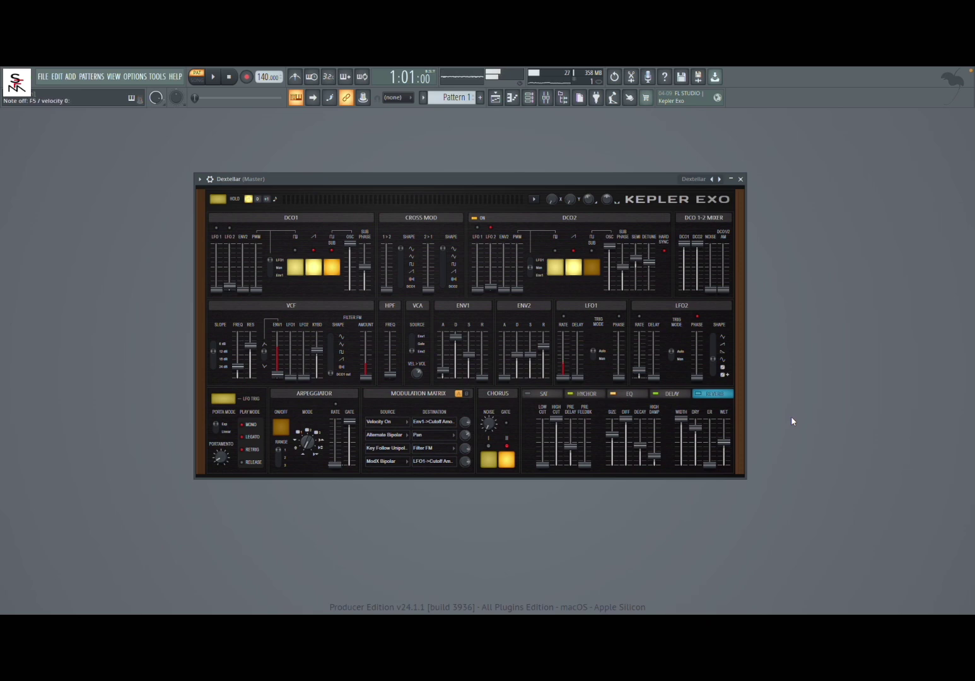
pyautogui.click(725, 180)
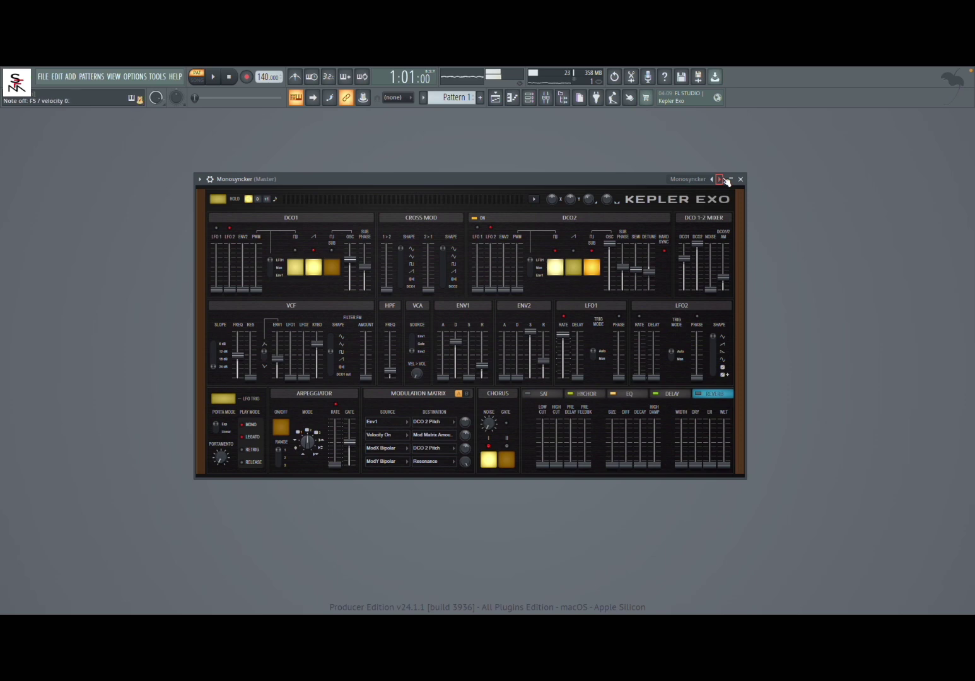
# Step: Audition the Synth category presets Happy Day, Time Machine and Bass Guitar, raising the reverb wet level on Time Machine
pyautogui.click(697, 182)
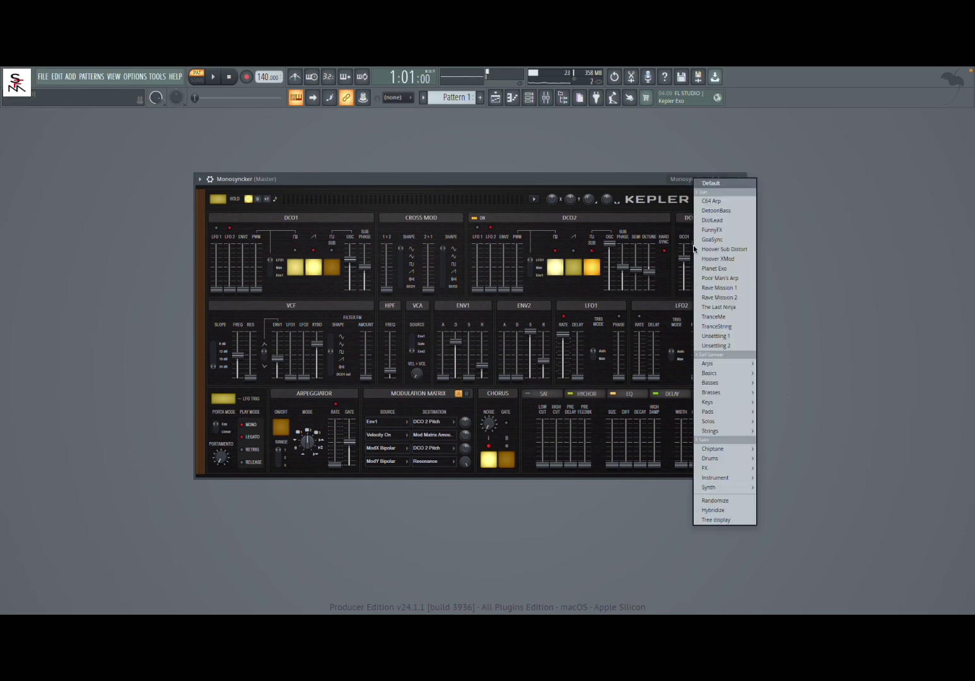
pyautogui.moveTo(731, 490)
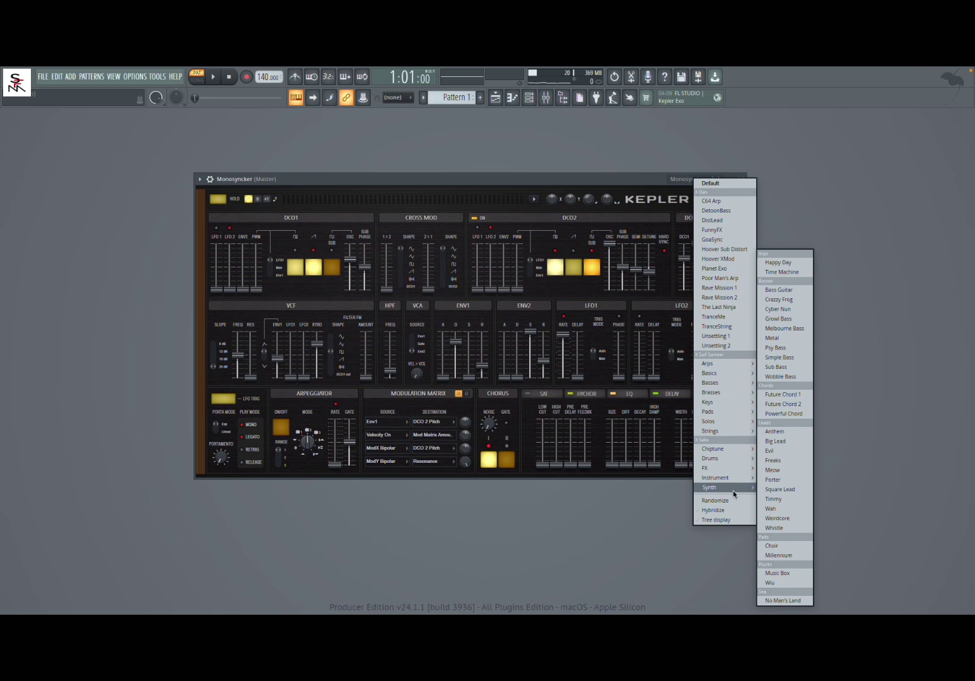
pyautogui.click(776, 263)
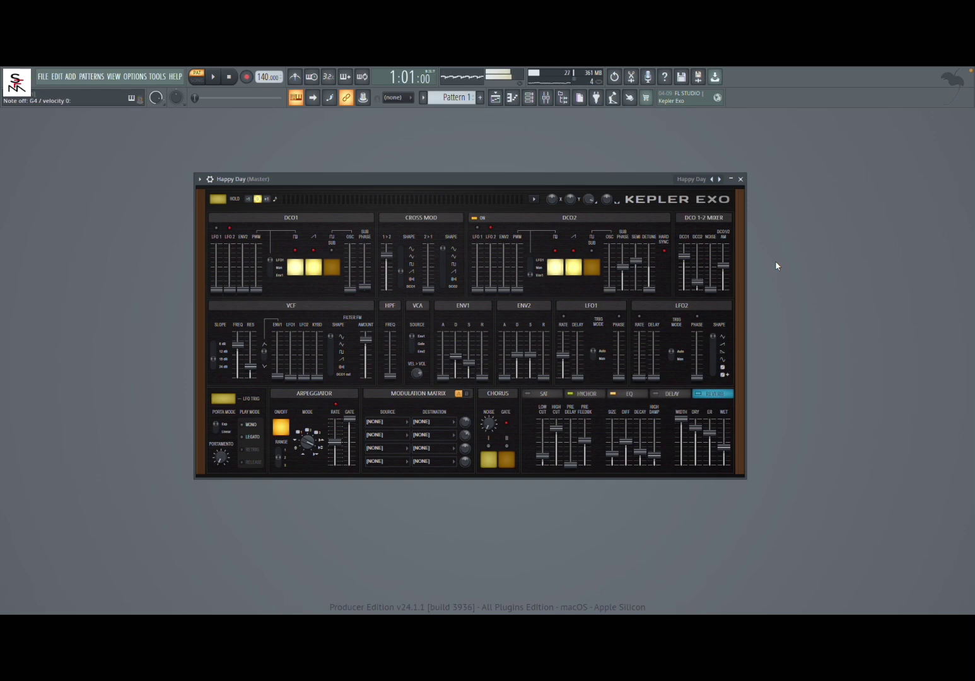
pyautogui.click(720, 179)
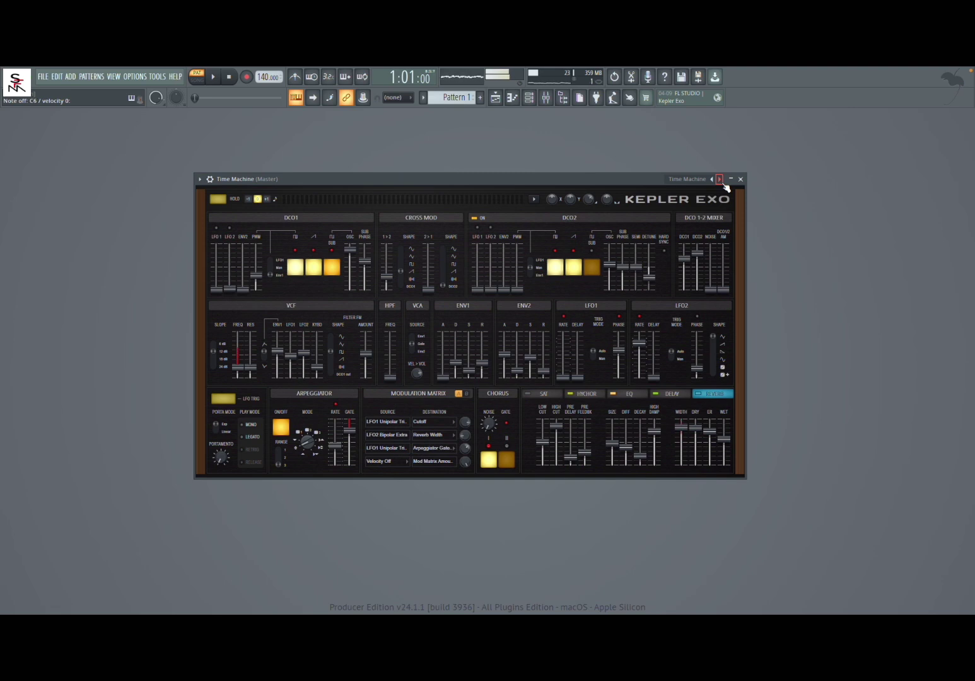
pyautogui.moveTo(724, 441); pyautogui.dragTo(725, 435)
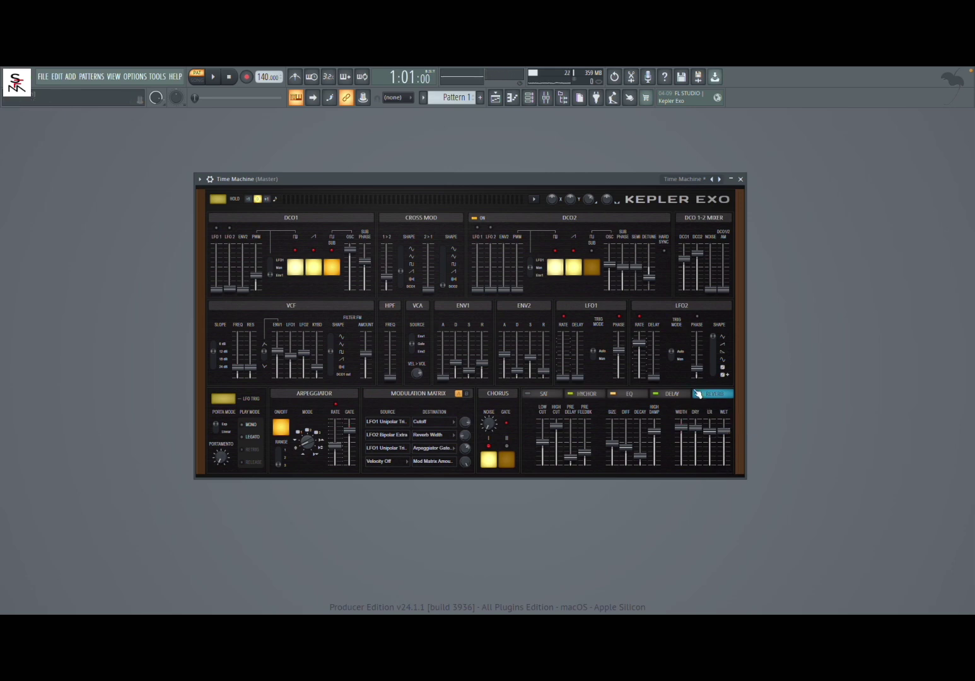
pyautogui.click(719, 179)
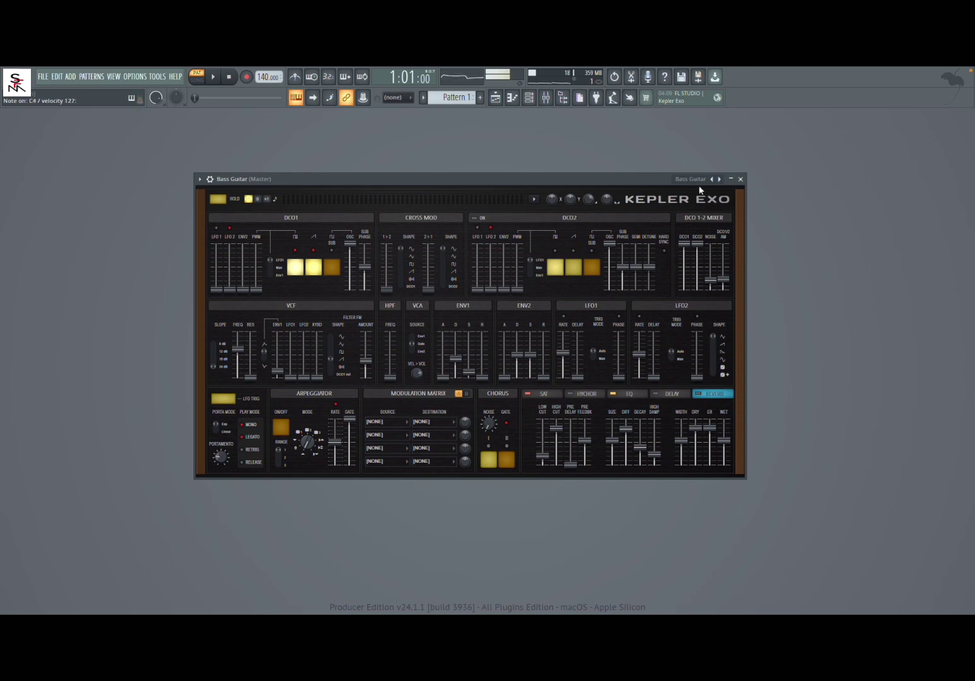
# Step: Load the Music Box preset from the Plucks section of the Synth category and audition it
pyautogui.click(696, 181)
pyautogui.moveTo(719, 484)
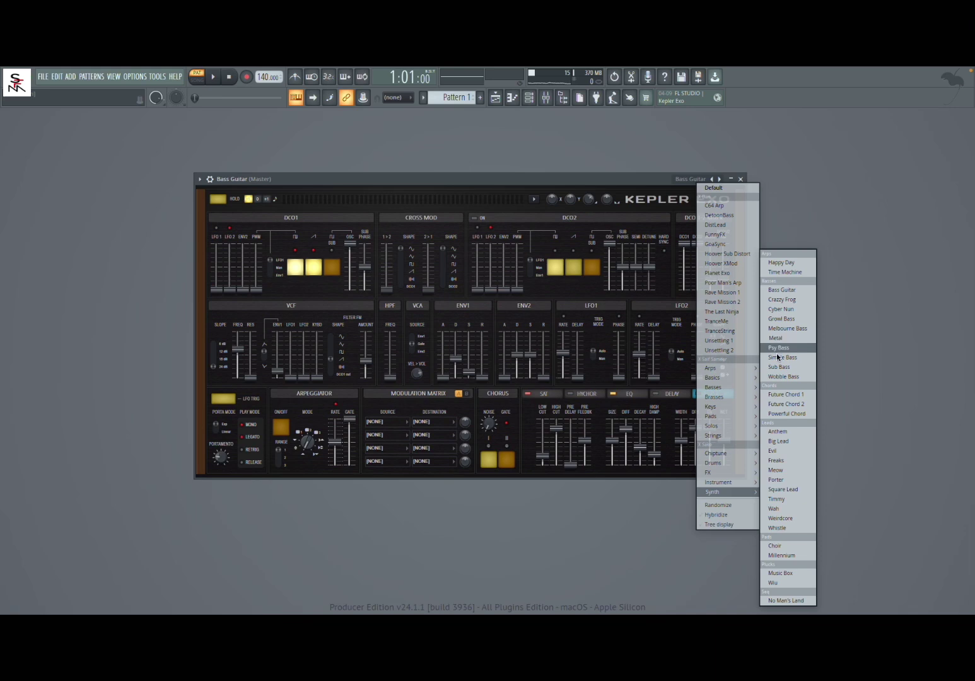
pyautogui.click(786, 572)
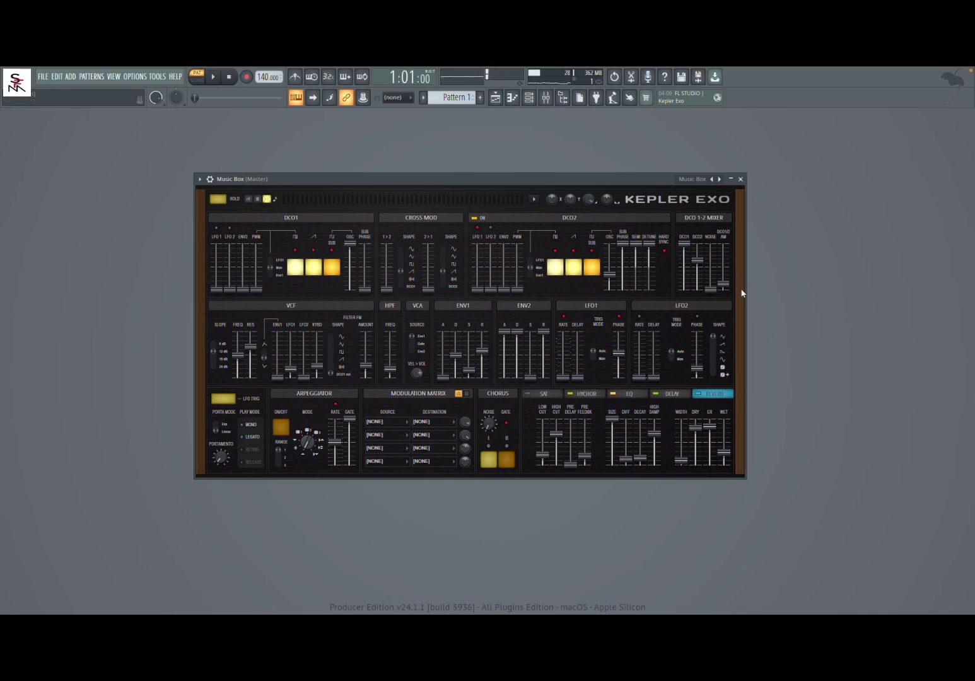
# Step: Load the Default preset and view the plugin's options for arp quantize, HQ mode and theme
pyautogui.click(694, 184)
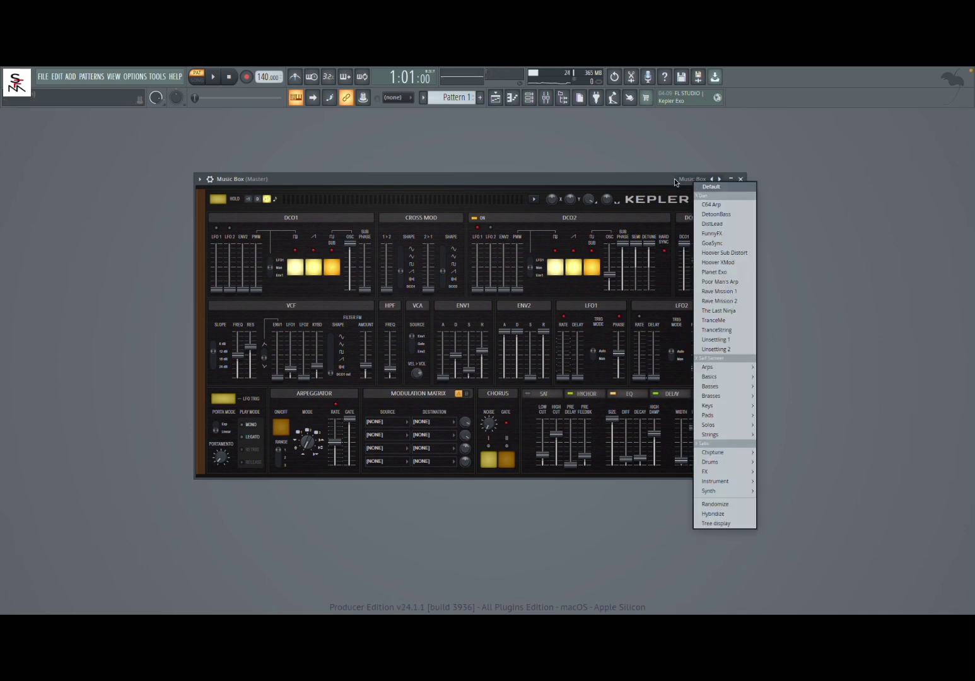
pyautogui.click(705, 191)
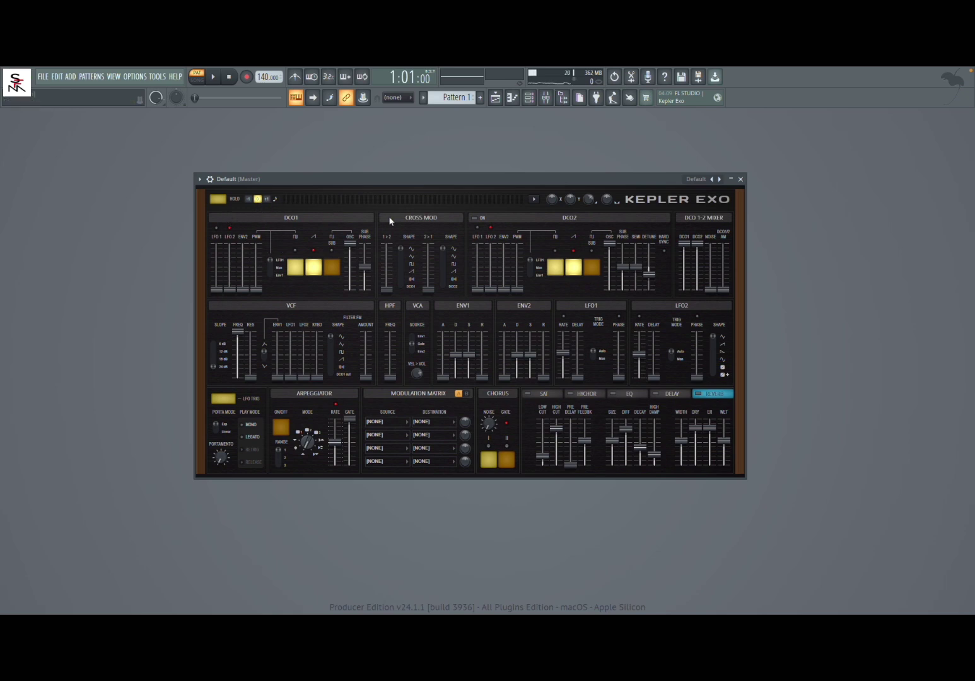
pyautogui.click(533, 199)
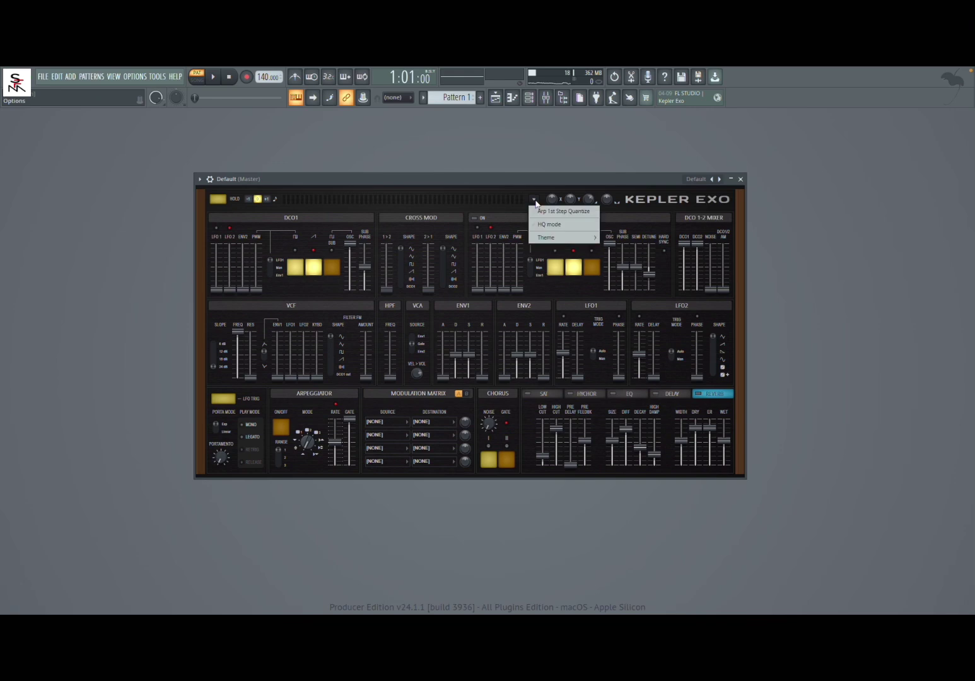
pyautogui.click(535, 201)
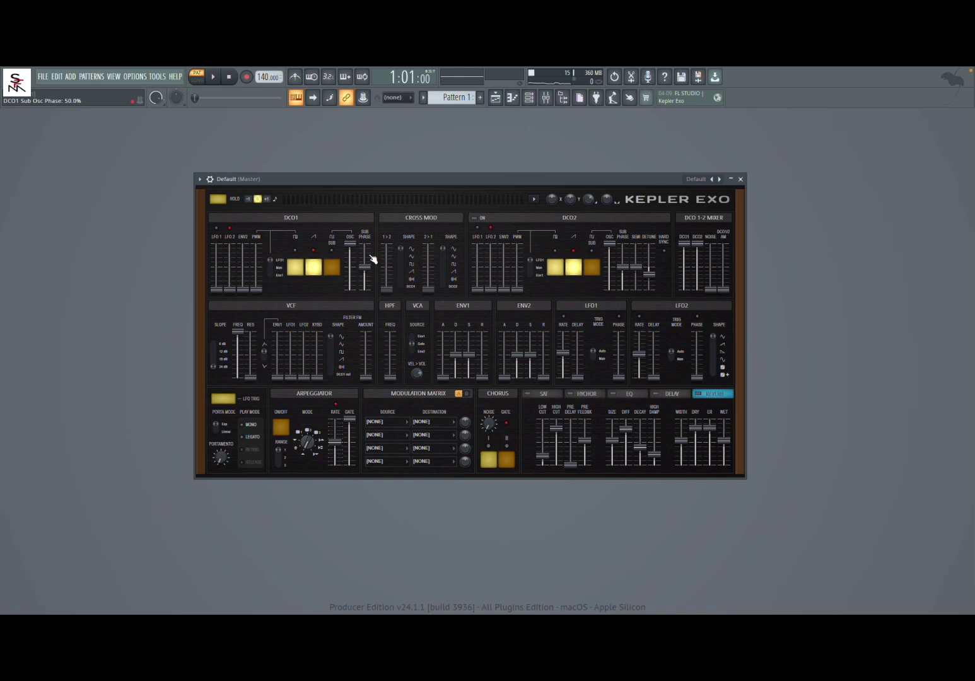
pyautogui.press('super+s')
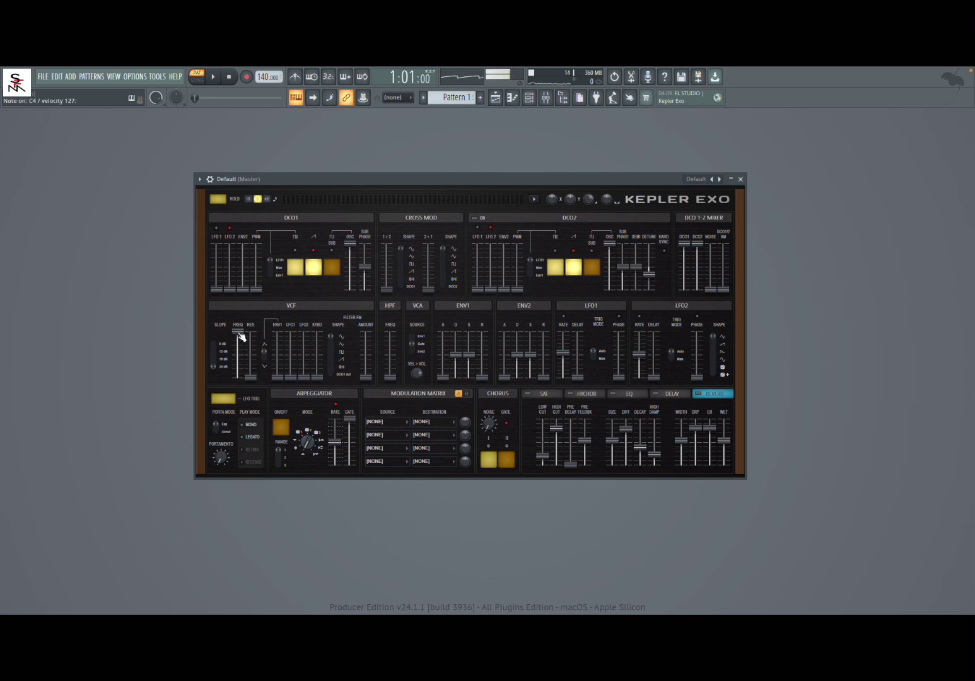
# Step: Lower the VCF filter frequency slightly, set the VCA source to Env1, and play a note to test
pyautogui.moveTo(239, 335); pyautogui.dragTo(239, 344)
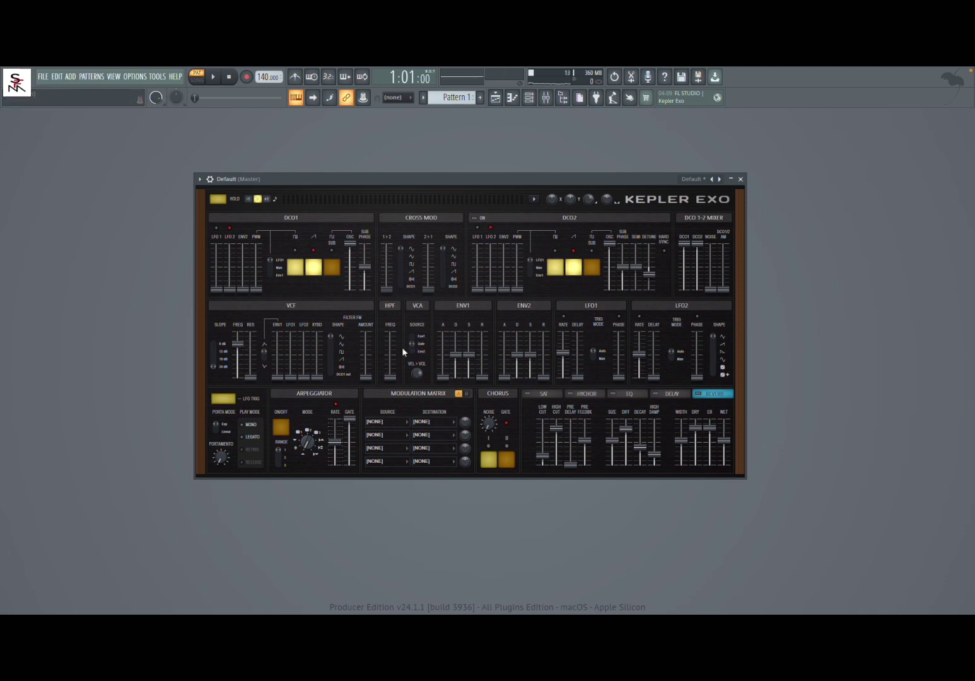
pyautogui.moveTo(415, 347); pyautogui.dragTo(418, 343)
pyautogui.press('z')
# Step: Raise the attack and release of Env1 and play notes to hear the slower envelope
pyautogui.moveTo(450, 373); pyautogui.dragTo(444, 339)
pyautogui.press('z')
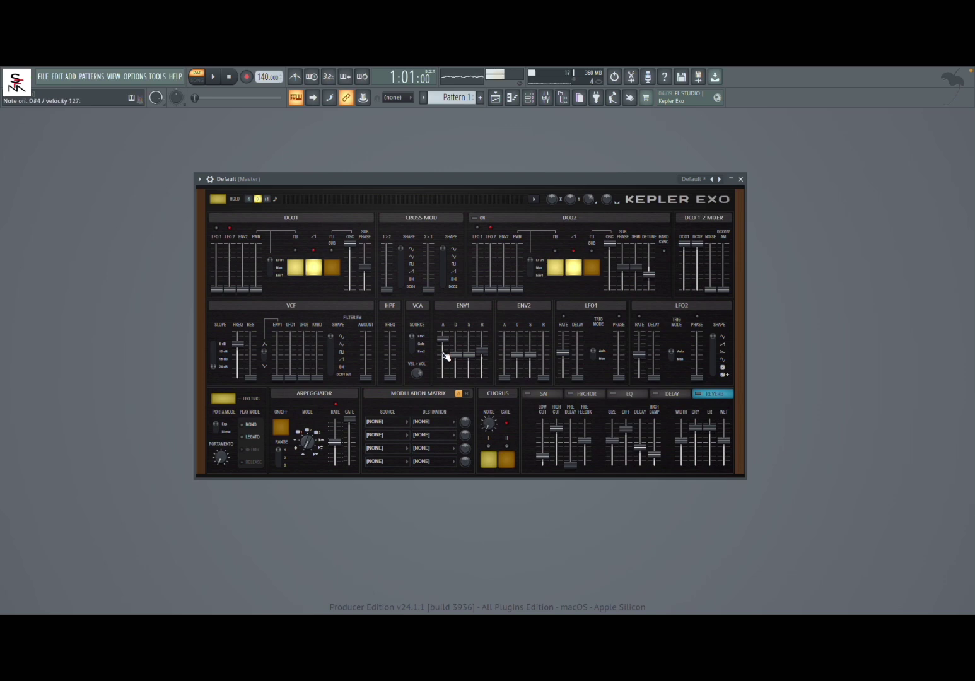
pyautogui.press('i')
pyautogui.press('x')
# Step: Switch on the arpeggiator and set the VCA source to Gate, with Env1's attack, sustain and release lowered
pyautogui.click(282, 427)
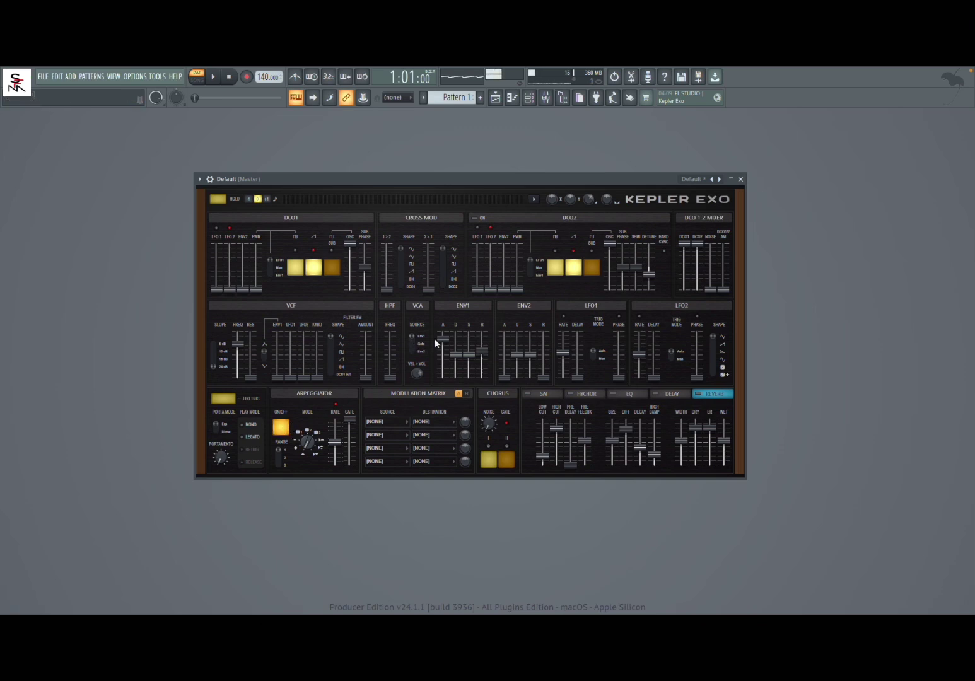
pyautogui.moveTo(435, 341); pyautogui.dragTo(435, 377)
pyautogui.moveTo(416, 341); pyautogui.dragTo(417, 355)
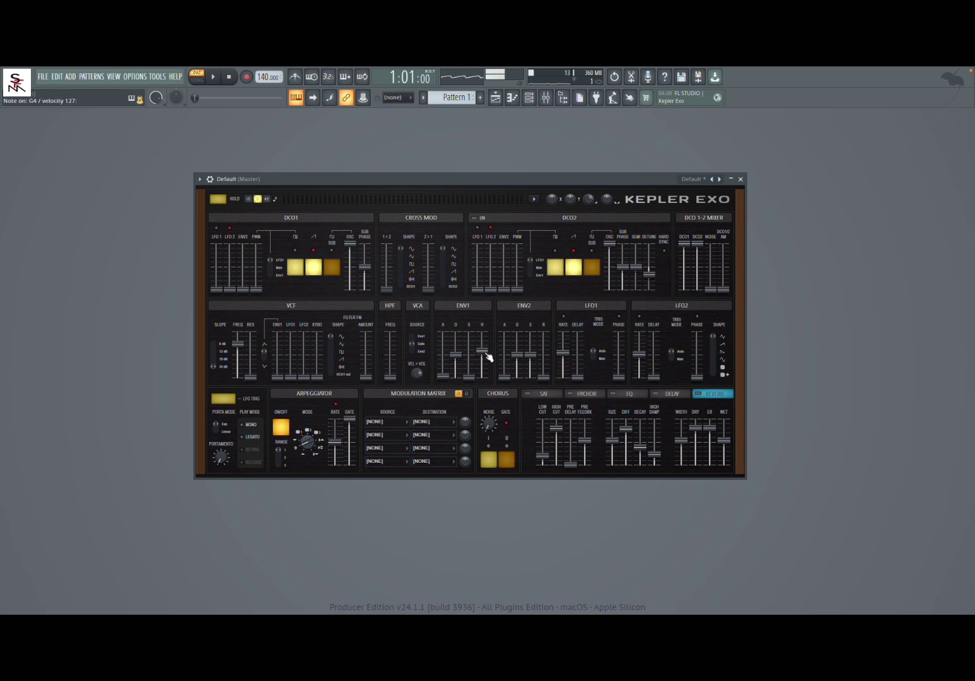
pyautogui.moveTo(483, 352); pyautogui.dragTo(483, 373)
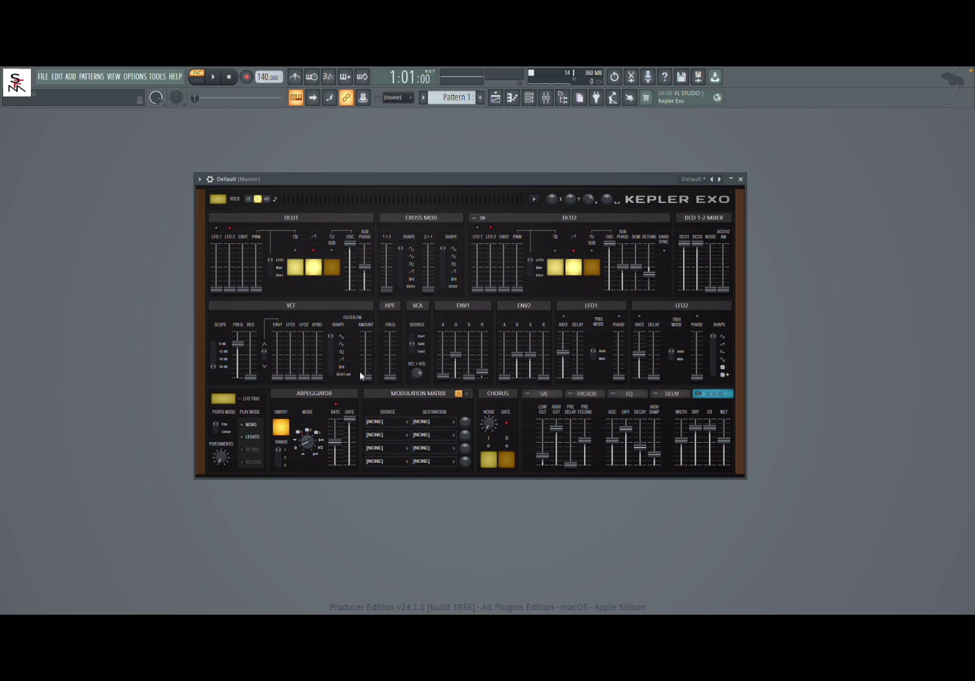
# Step: Lower the arpeggiator's rate and gate length
pyautogui.moveTo(336, 443); pyautogui.dragTo(285, 476)
pyautogui.moveTo(341, 462); pyautogui.dragTo(337, 454)
pyautogui.moveTo(349, 422); pyautogui.dragTo(349, 441)
# Step: Route LFO1 Bipolar Sine to Main Volume in the first row of the modulation matrix
pyautogui.click(388, 421)
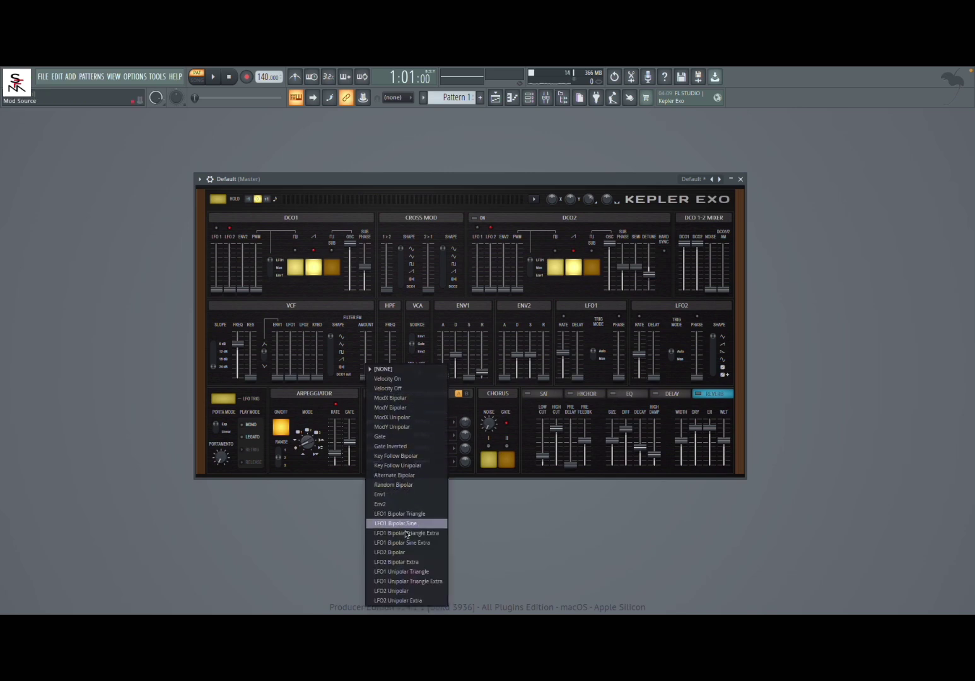
pyautogui.click(411, 553)
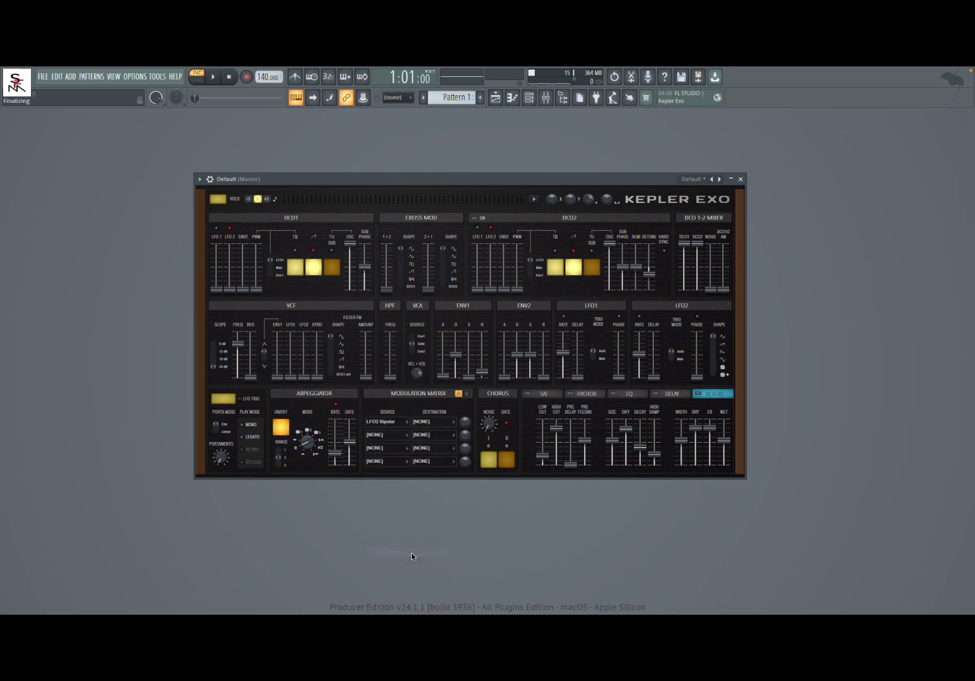
pyautogui.click(409, 425)
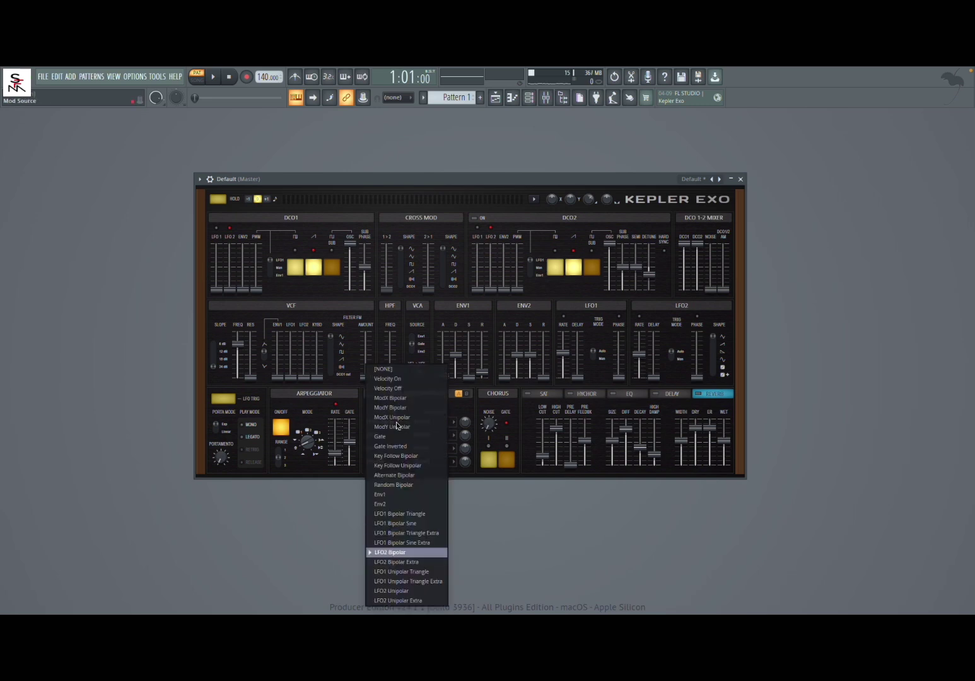
pyautogui.click(407, 524)
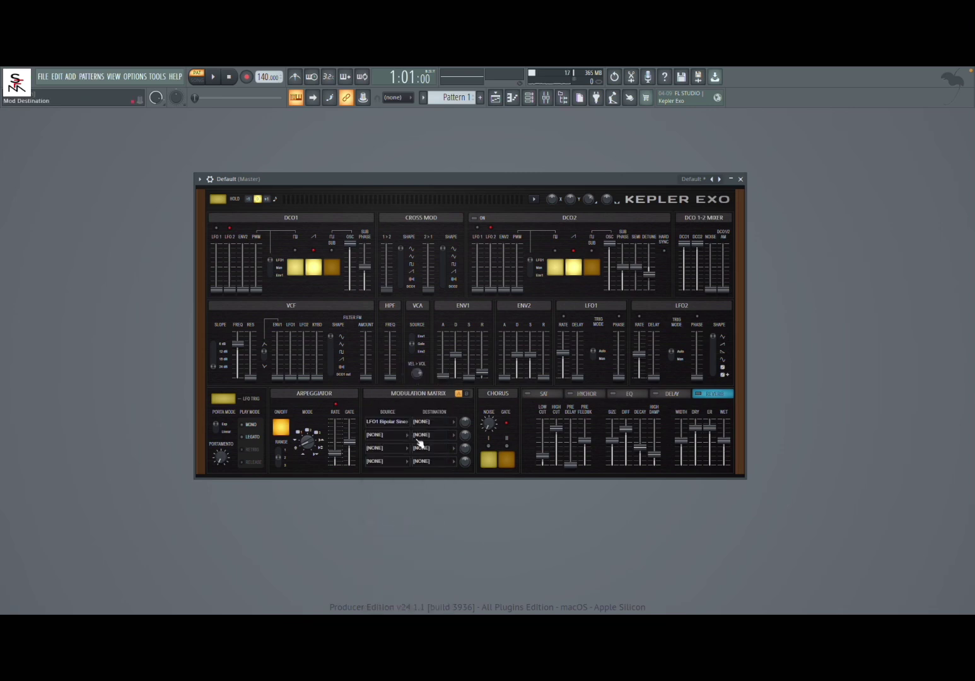
pyautogui.click(437, 422)
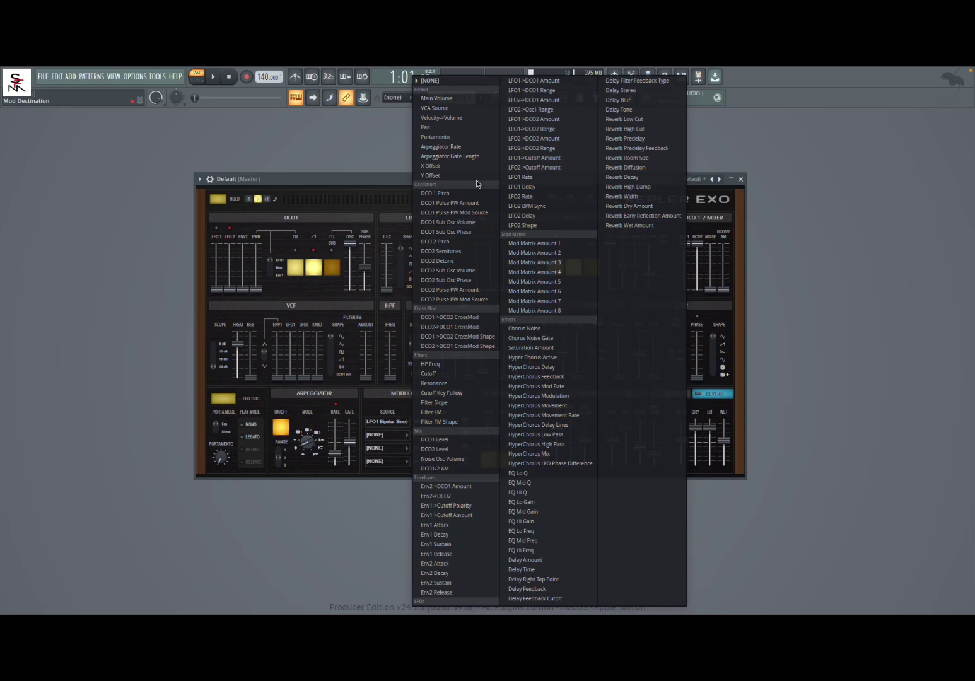
pyautogui.click(472, 98)
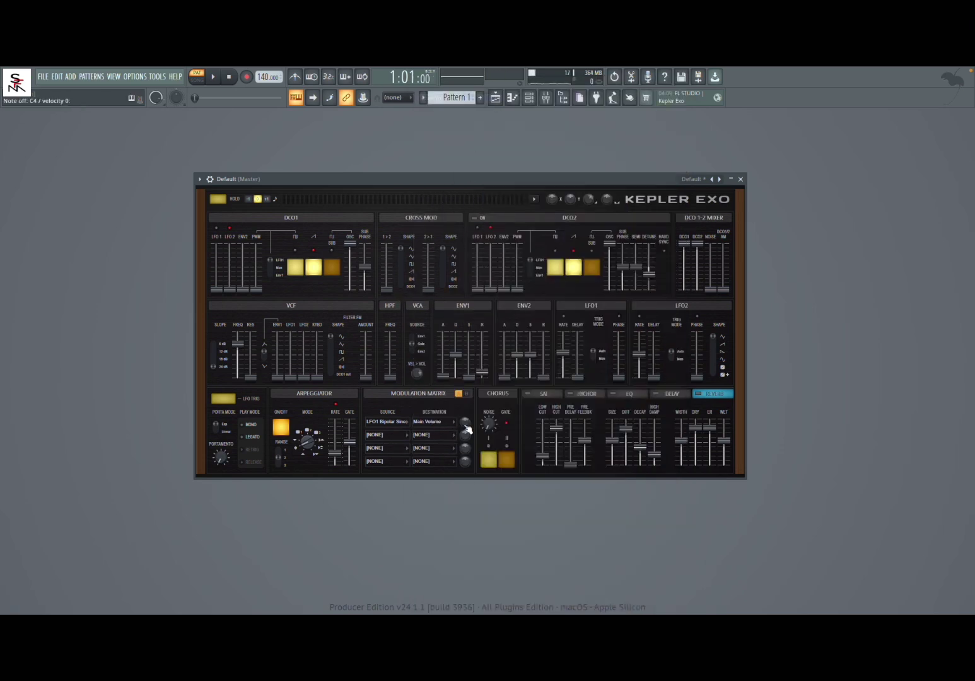
# Step: Raise the first modulation amount to 100% and play a note, with LFO1's rate lowered and its delay raised
pyautogui.moveTo(465, 424); pyautogui.dragTo(466, 408)
pyautogui.moveTo(465, 422); pyautogui.dragTo(465, 403)
pyautogui.press('z')
pyautogui.moveTo(563, 351)
pyautogui.mouseDown()
pyautogui.moveTo(561, 370)
pyautogui.moveTo(579, 374)
pyautogui.moveTo(582, 354)
pyautogui.mouseUp()
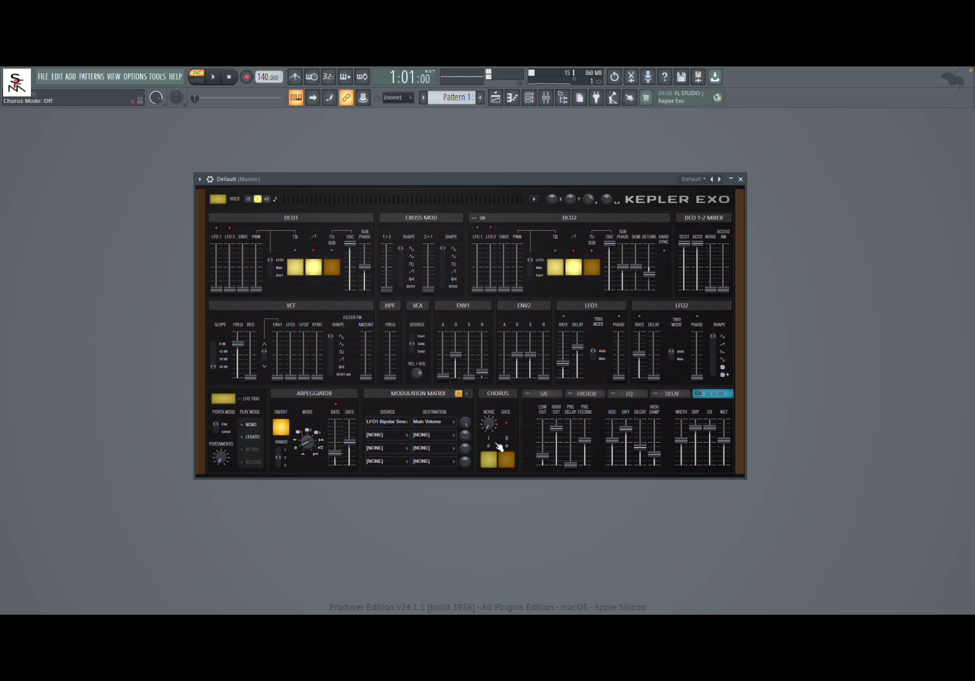
# Step: Try DCO 1 Pitch as the first modulation destination with the amount lowered to about 6.3%
pyautogui.click(434, 422)
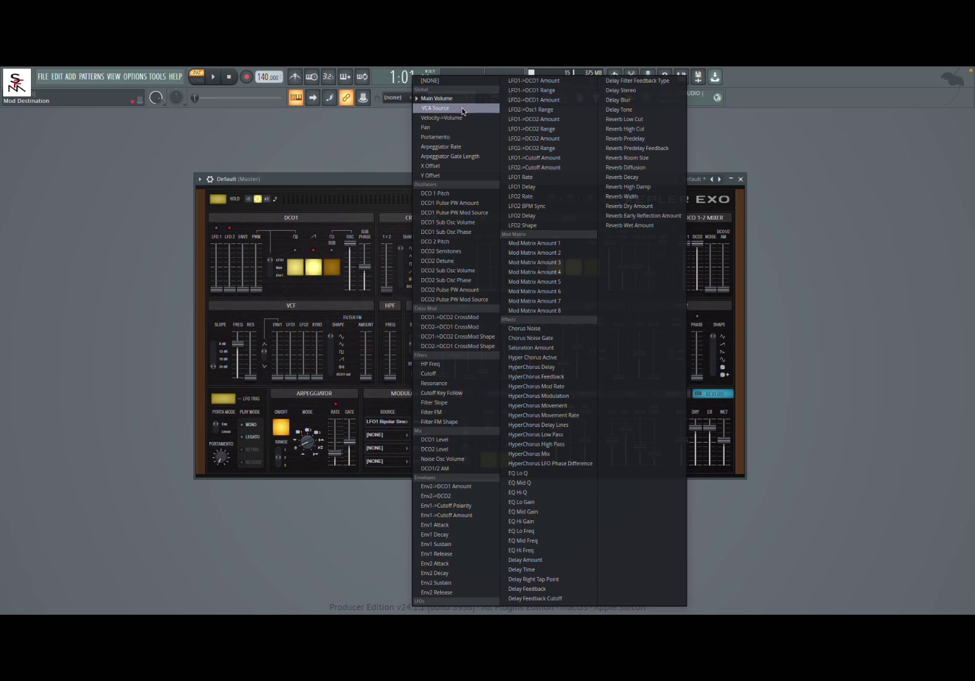
pyautogui.click(459, 196)
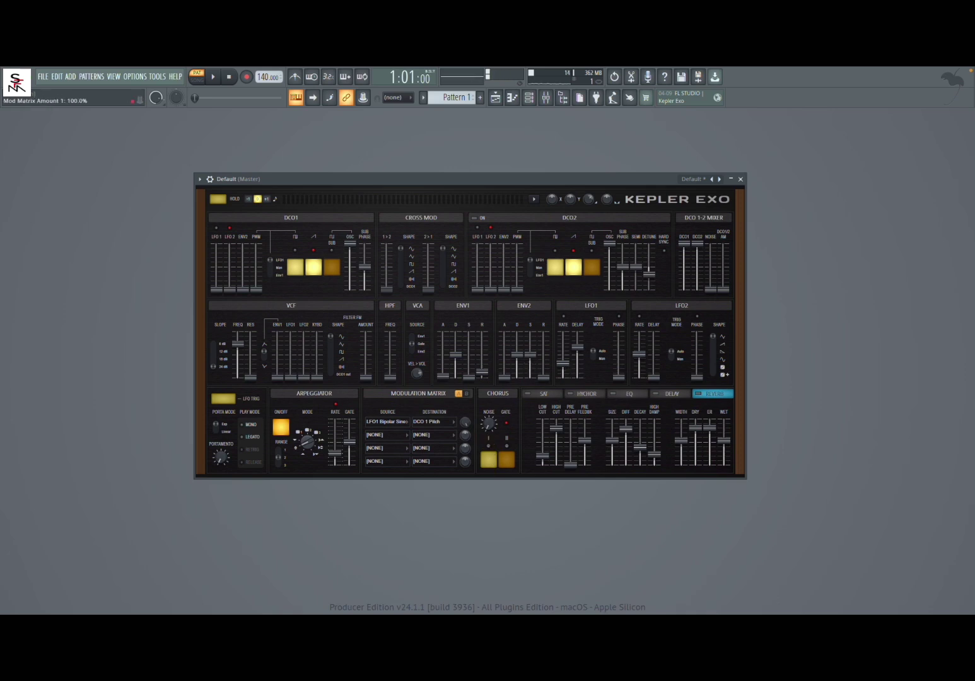
pyautogui.moveTo(465, 422); pyautogui.dragTo(464, 440)
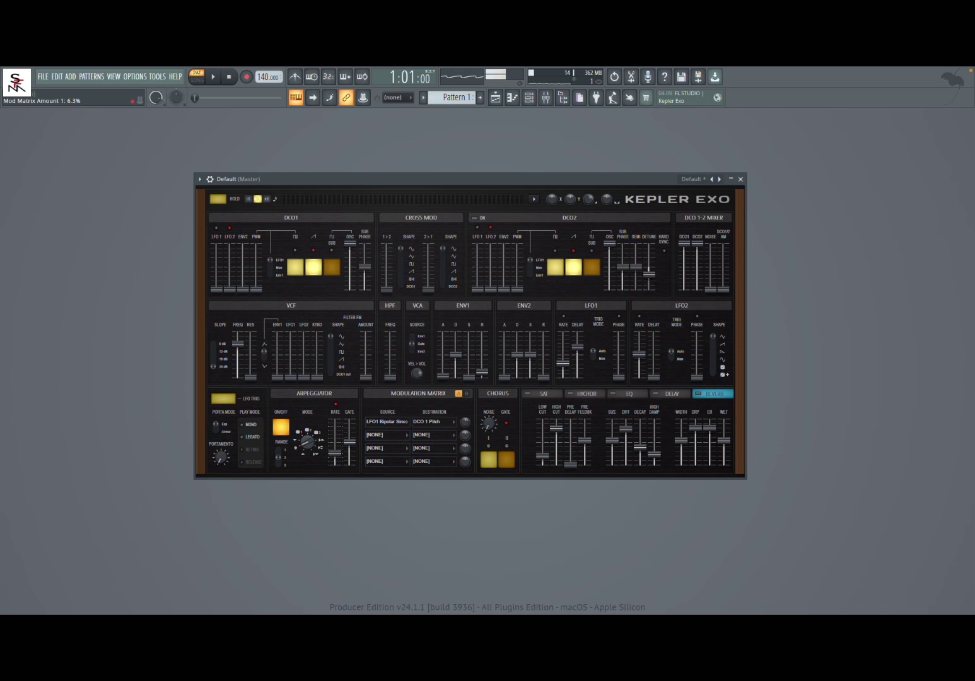
# Step: Change the first modulation destination to Cutoff and raise its amount
pyautogui.click(441, 421)
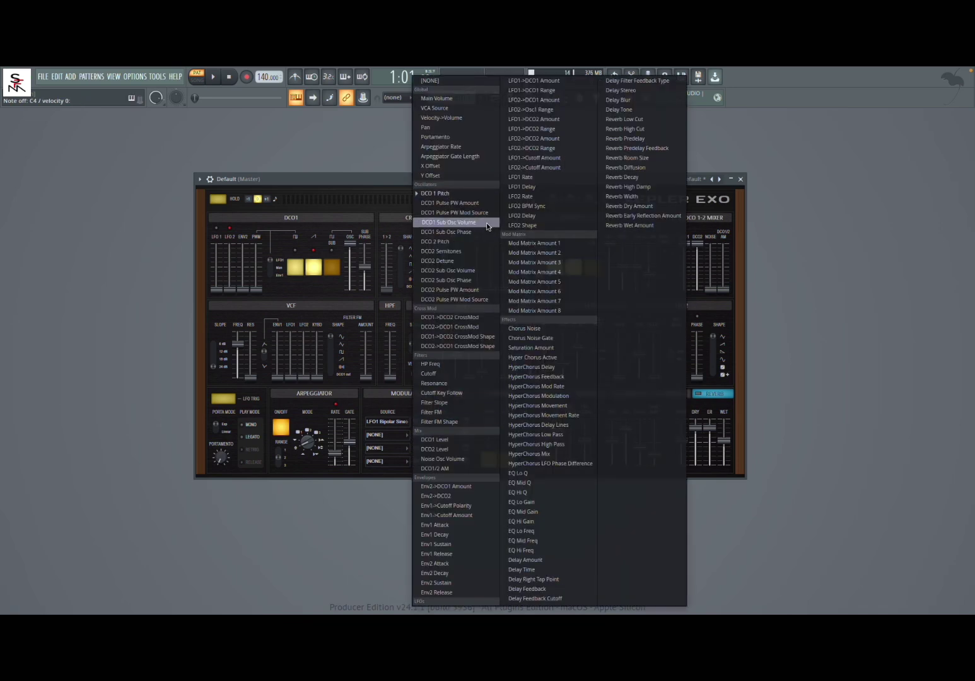
pyautogui.click(474, 375)
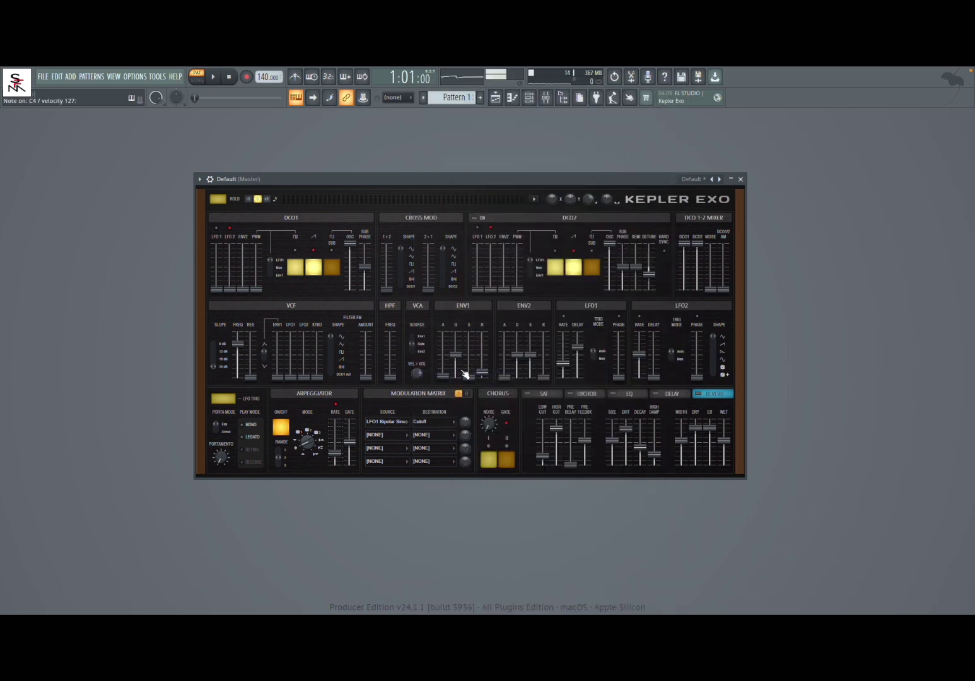
pyautogui.moveTo(467, 422); pyautogui.dragTo(466, 415)
# Step: Set the arpeggiator gate length to 85%, slow LFO1 to about 0.71 Hz, and lower the VCF frequency slightly
pyautogui.moveTo(350, 441); pyautogui.dragTo(350, 429)
pyautogui.moveTo(562, 368); pyautogui.dragTo(563, 370)
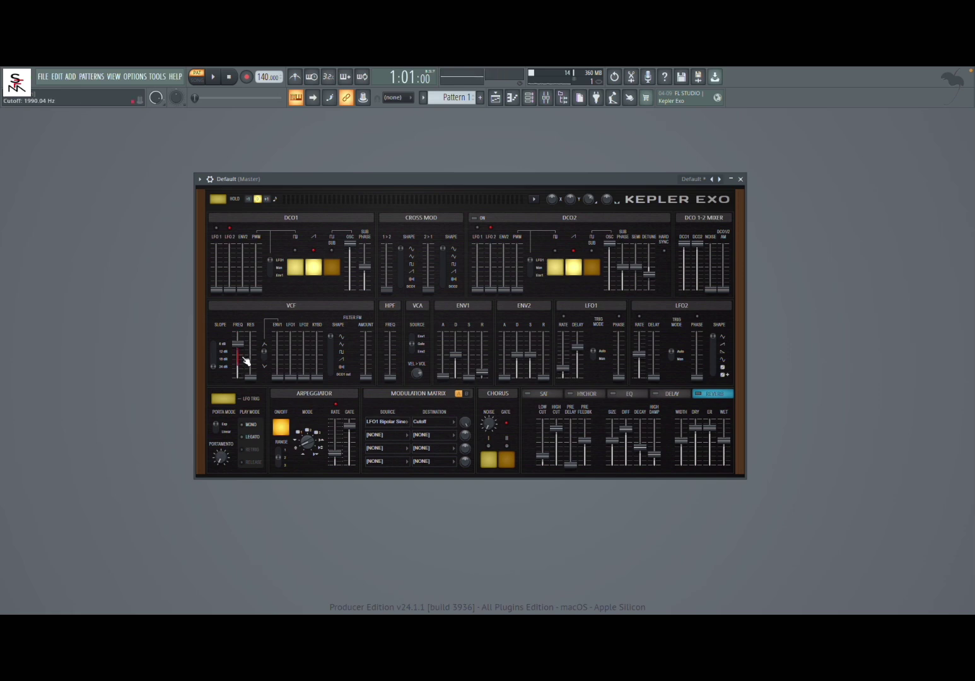
pyautogui.moveTo(243, 344); pyautogui.dragTo(237, 348)
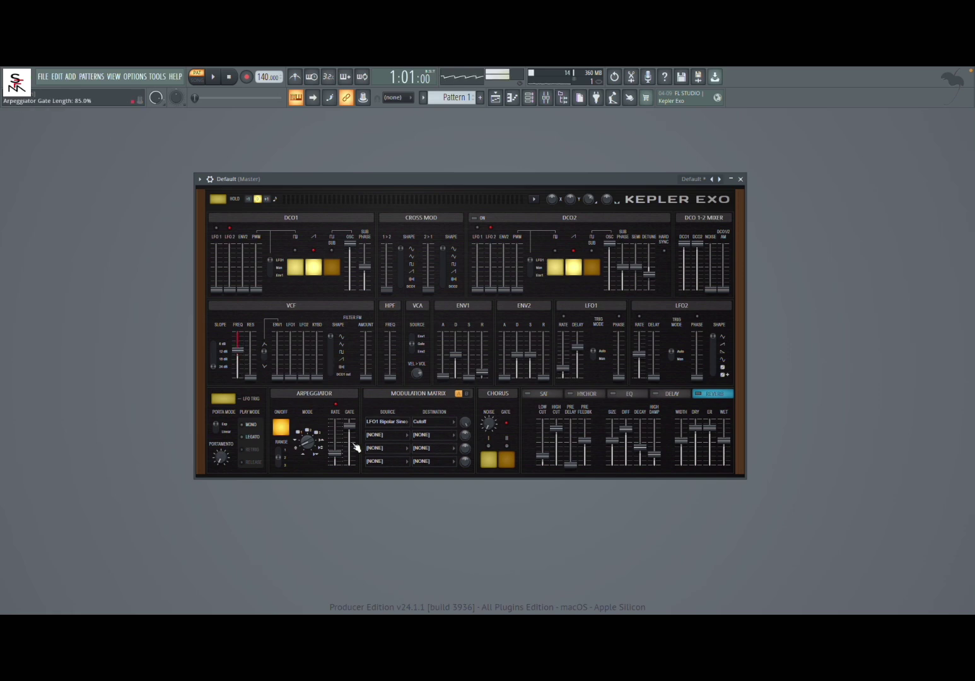
pyautogui.moveTo(564, 370); pyautogui.dragTo(564, 370)
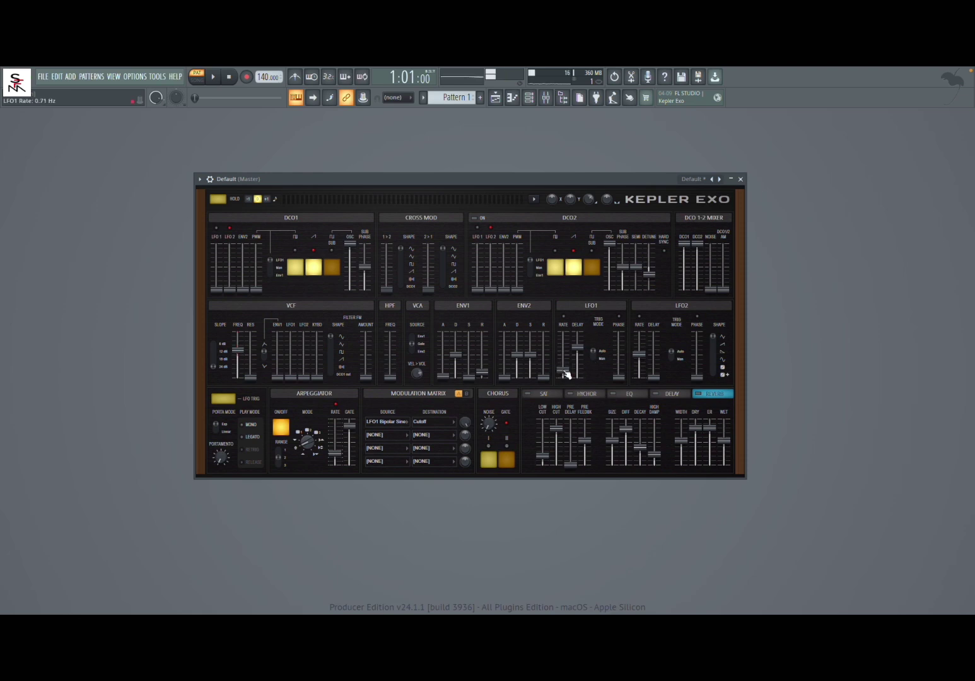
# Step: Raise the VCF resonance and frequency, and adjust the amount of the LFO1-to-Cutoff modulation
pyautogui.moveTo(250, 380); pyautogui.dragTo(237, 340)
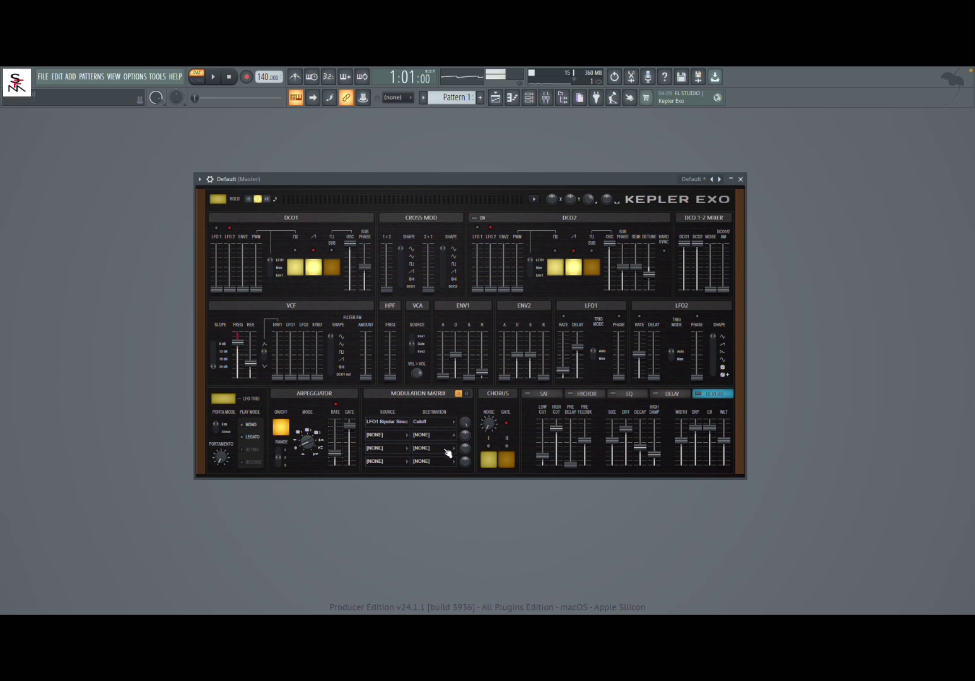
pyautogui.moveTo(466, 424)
pyautogui.mouseDown()
pyautogui.moveTo(467, 440)
pyautogui.moveTo(468, 428)
pyautogui.mouseUp()
# Step: Switch on both chorus modes, I and II, and play notes to hear the effect
pyautogui.click(492, 464)
pyautogui.click(507, 461)
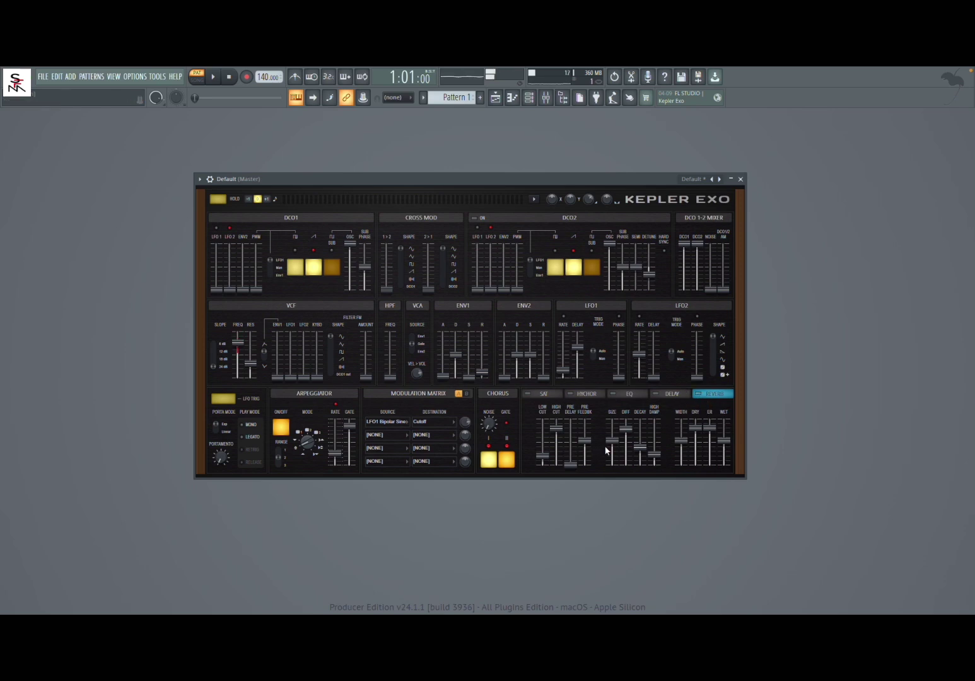
pyautogui.press('b')
pyautogui.press('3')
pyautogui.press('v')
# Step: Show the delay effect's settings and raise the delay amount
pyautogui.click(667, 394)
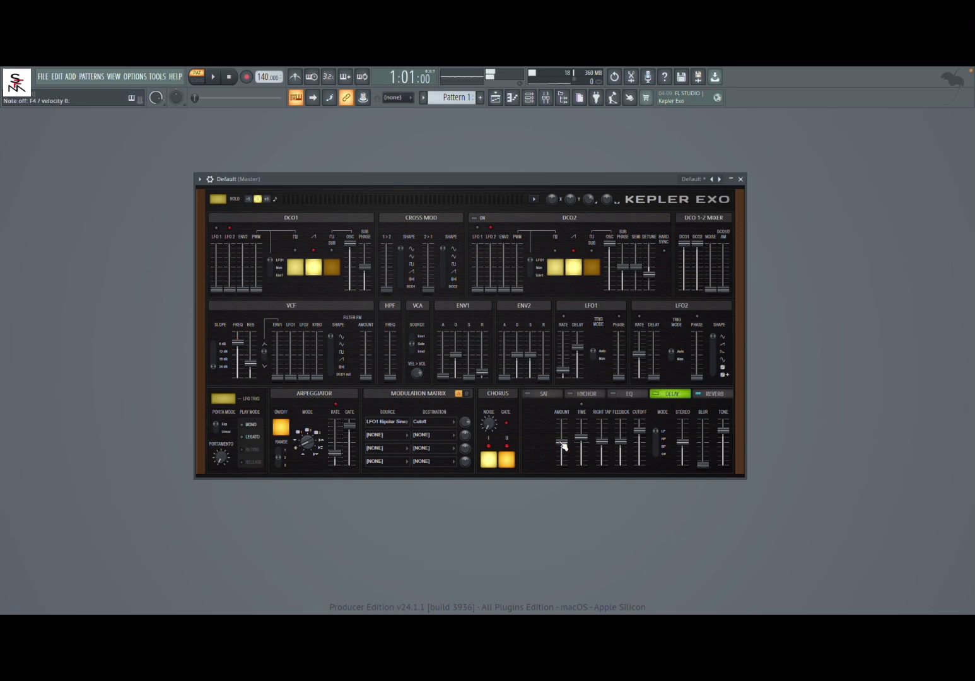
pyautogui.moveTo(561, 443); pyautogui.dragTo(561, 435)
# Step: Set the VCA source to Env1, its attack to about 164 ms, and raise its decay and release
pyautogui.moveTo(482, 373); pyautogui.dragTo(443, 372)
pyautogui.moveTo(458, 354); pyautogui.dragTo(456, 345)
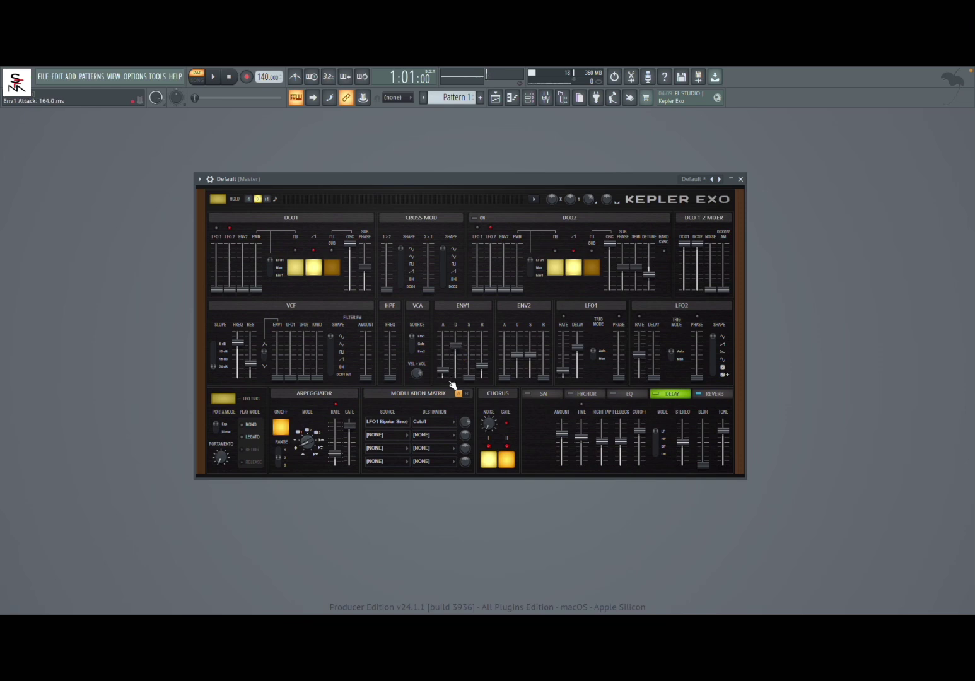